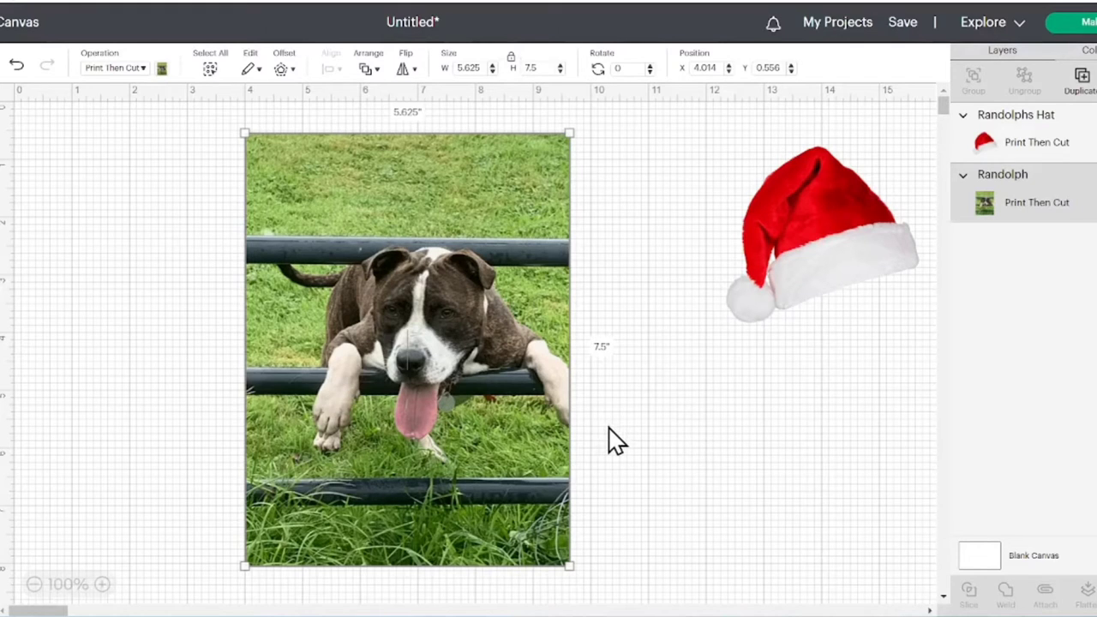
Nudge the Randolph dog photo a little to the right
mouse_move(448, 348)
left_mouse_down()
mouse_move(481, 344)
mouse_move(463, 336)
left_mouse_up()
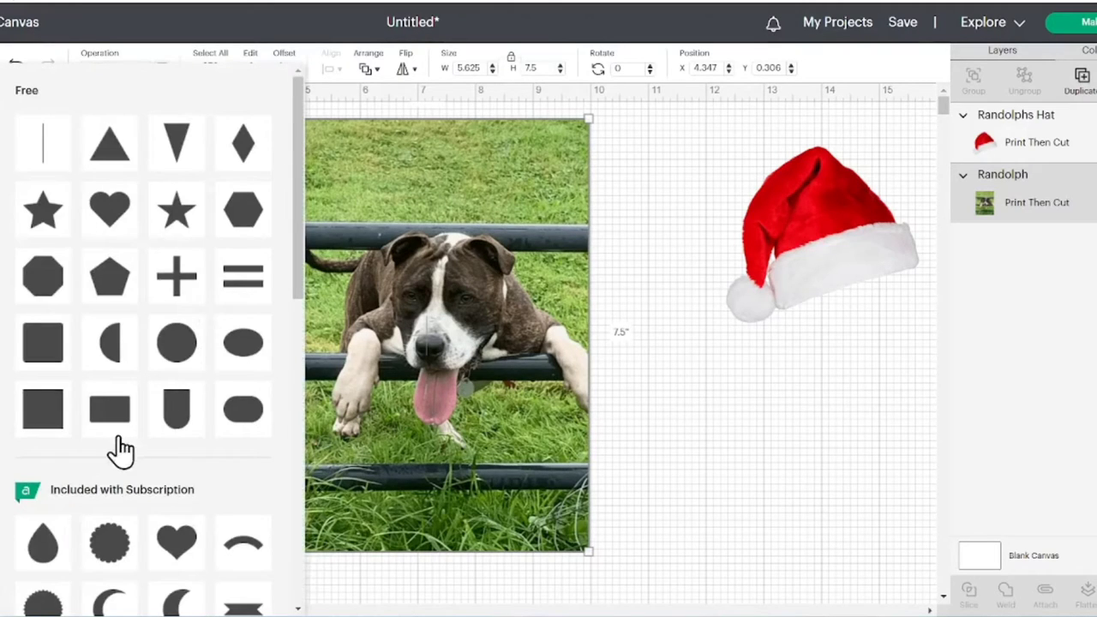
Add a square, enlarge it to 8.635 inches and align it to the canvas top-left
left_click(34, 353)
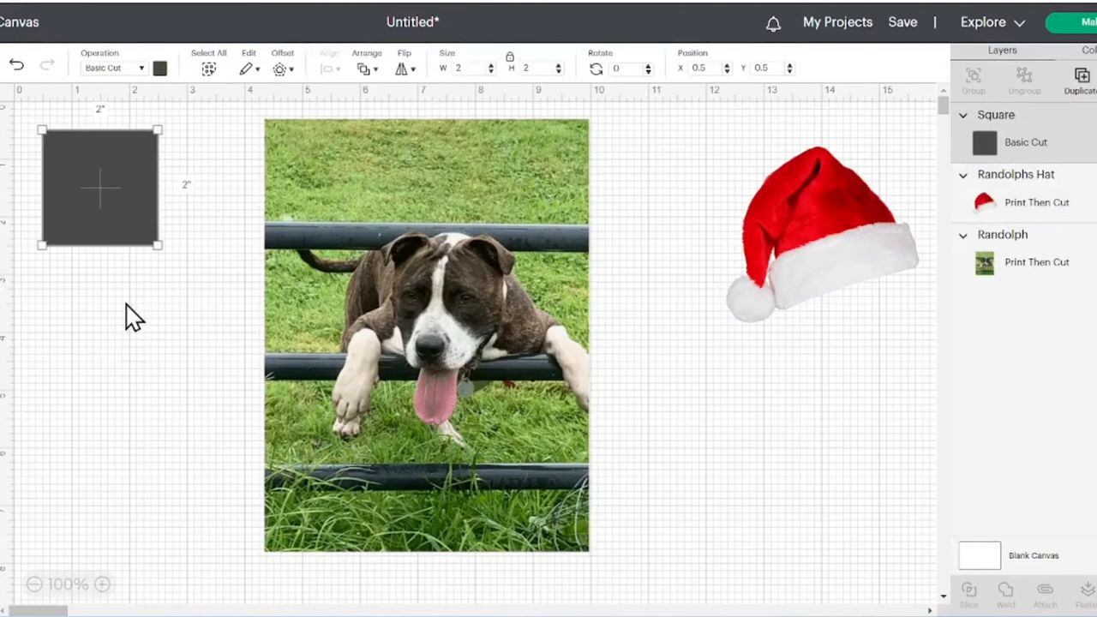
mouse_move(157, 246)
left_mouse_down()
mouse_move(238, 472)
mouse_move(120, 570)
left_mouse_up()
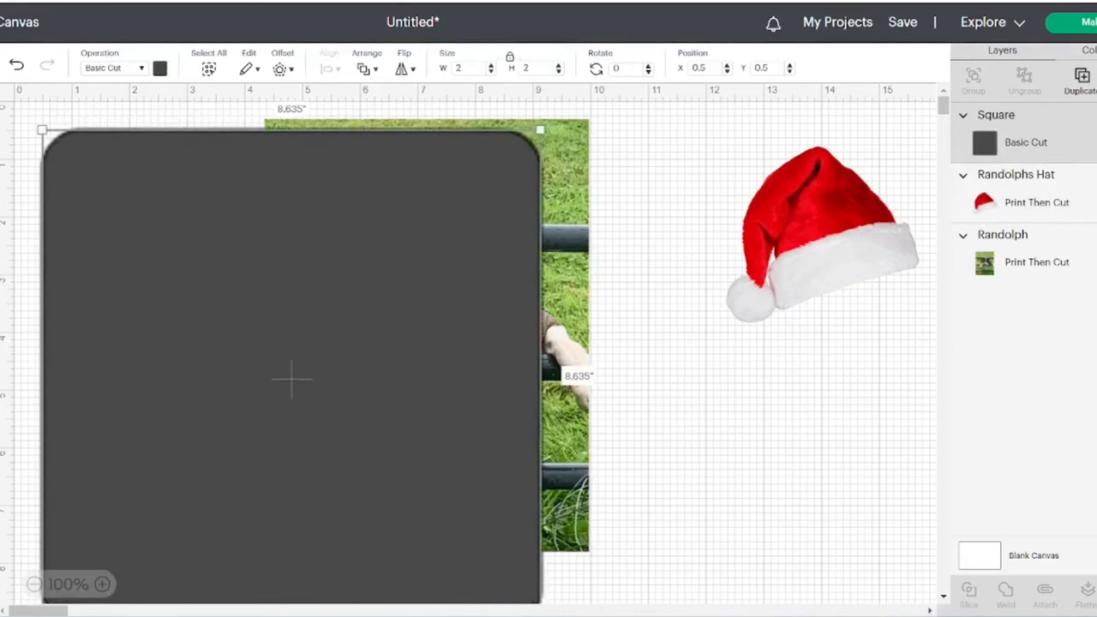
left_click_drag(279, 416, 251, 393)
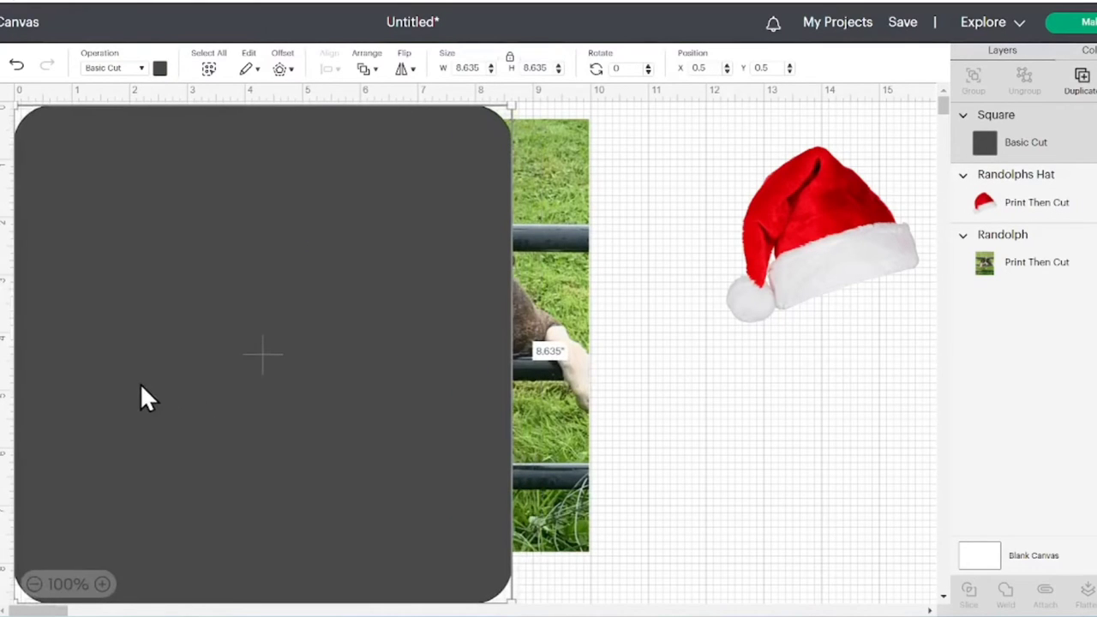
Move the Santa hat aside so only a thin strip of the photo sits under the square
left_click_drag(557, 424, 737, 424)
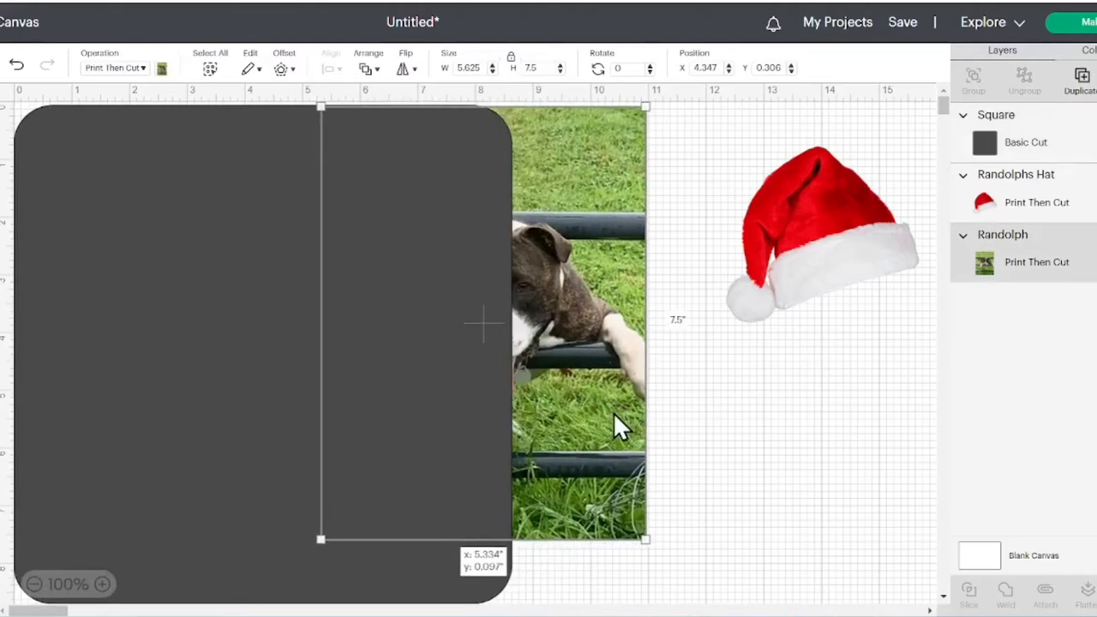
left_click_drag(827, 227, 906, 184)
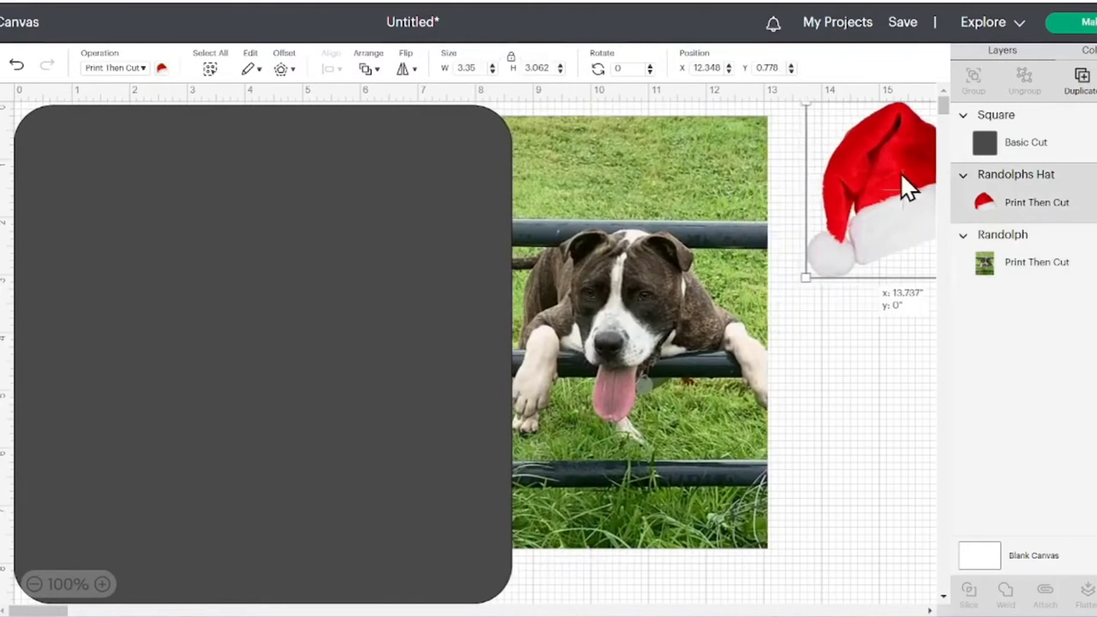
mouse_move(695, 363)
left_mouse_down()
mouse_move(726, 359)
mouse_move(704, 394)
left_mouse_up()
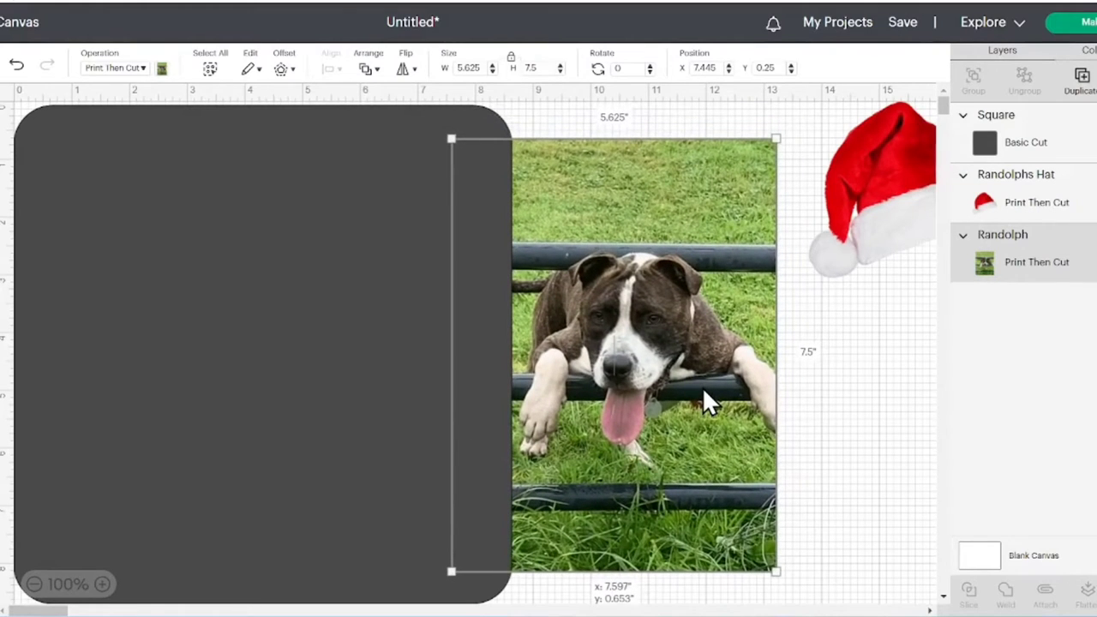
left_click_drag(704, 394, 704, 394)
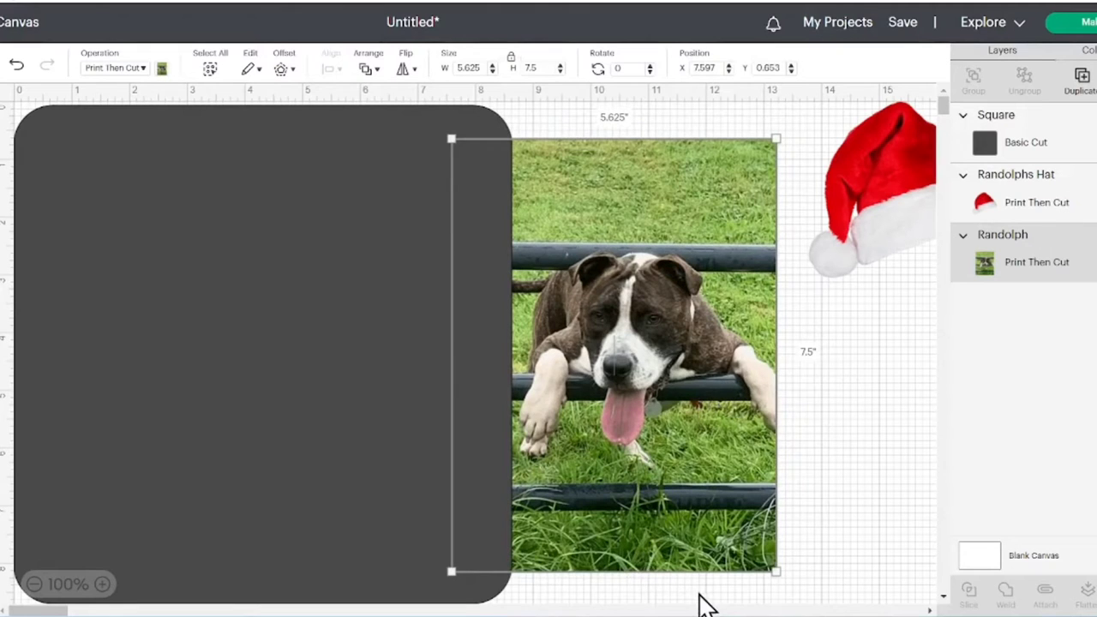
left_click(736, 603)
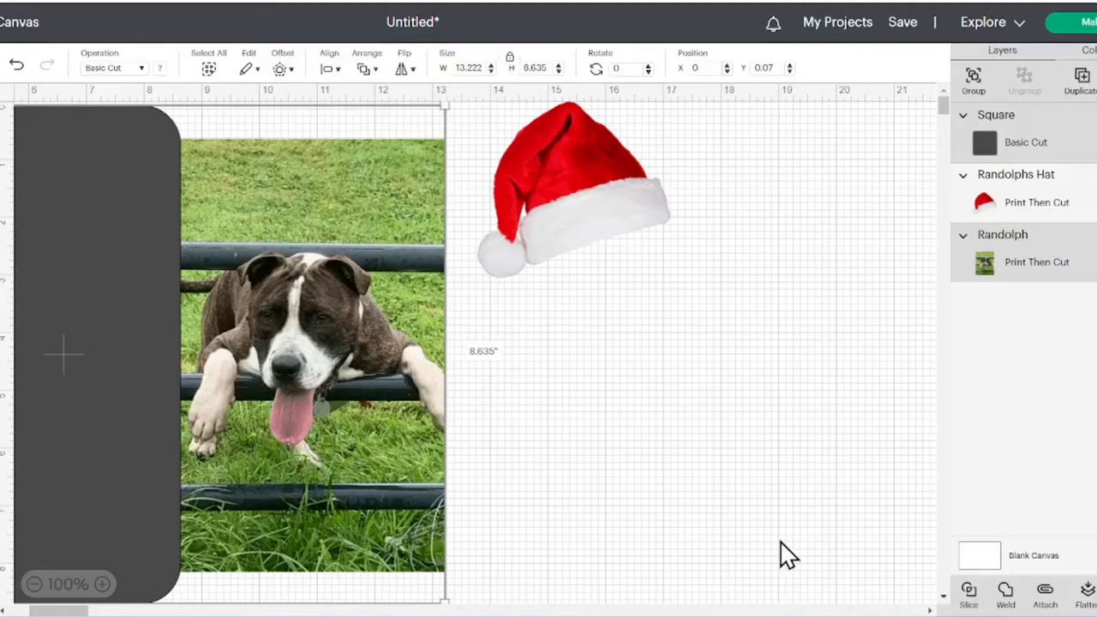
Delete the sliced square piece, grey strip and photo strip, keeping the trimmed photo
left_click_drag(339, 445, 968, 540)
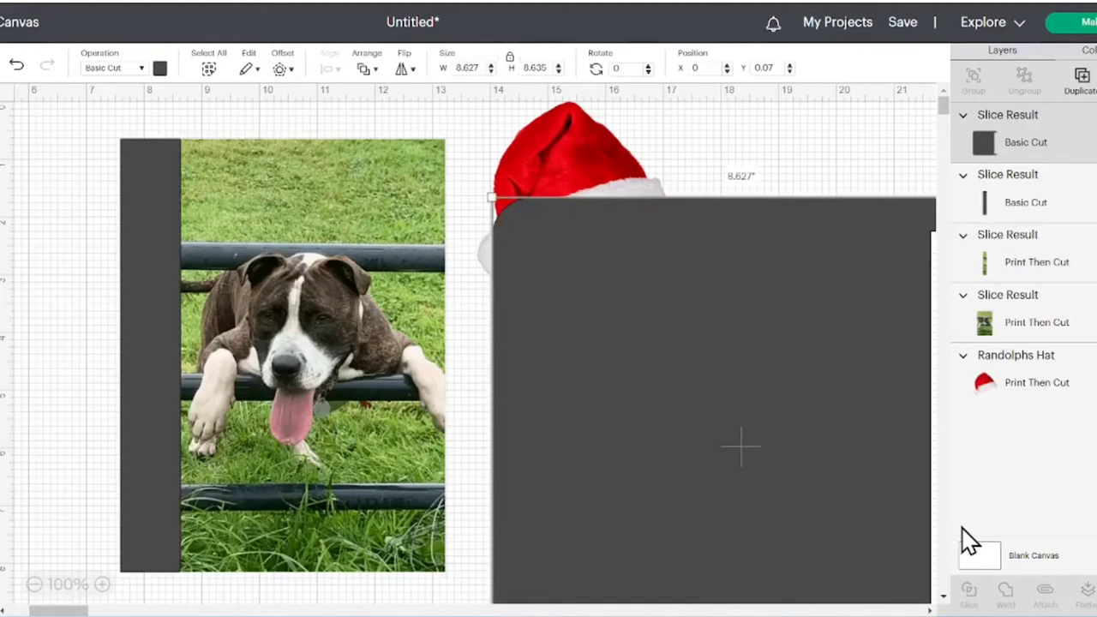
right_click(707, 443)
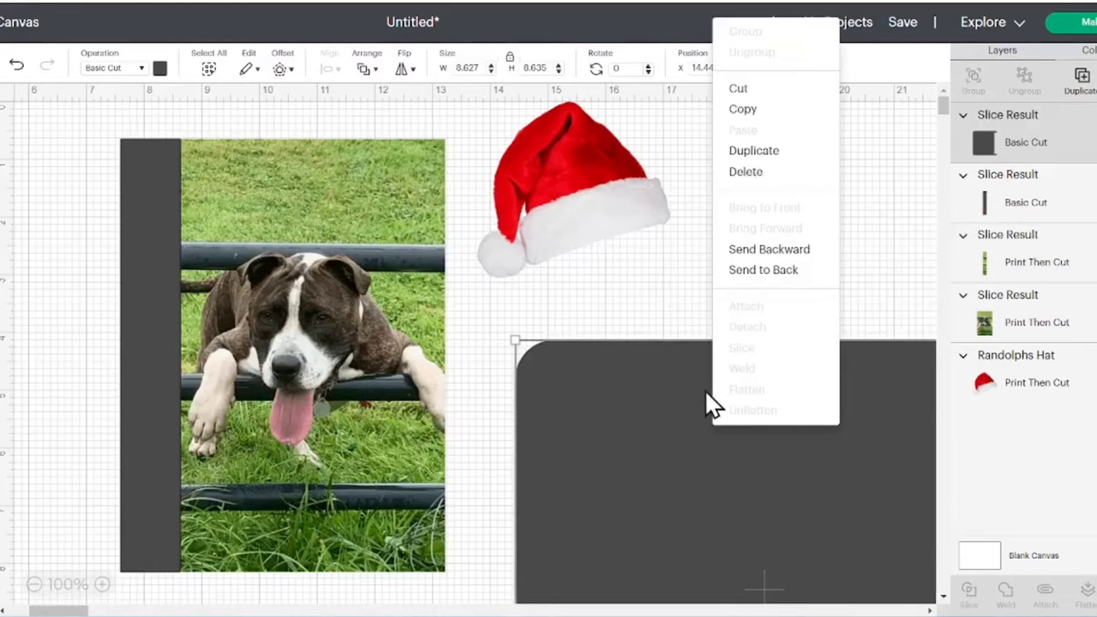
left_click(776, 193)
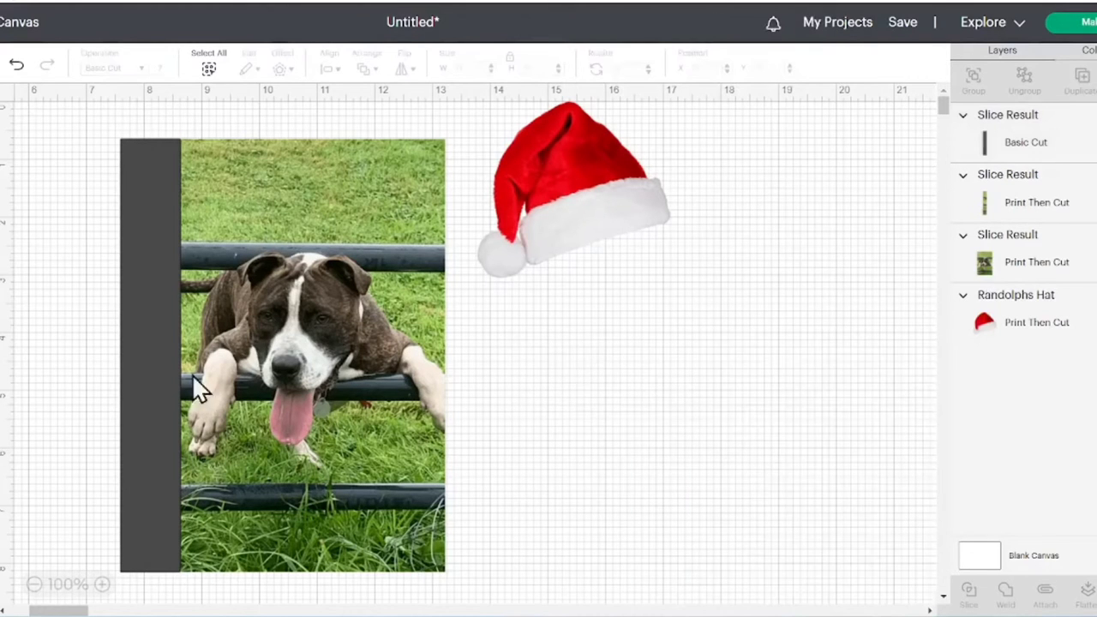
mouse_move(137, 352)
left_mouse_down()
mouse_move(74, 351)
mouse_move(688, 481)
left_mouse_up()
right_click(688, 318)
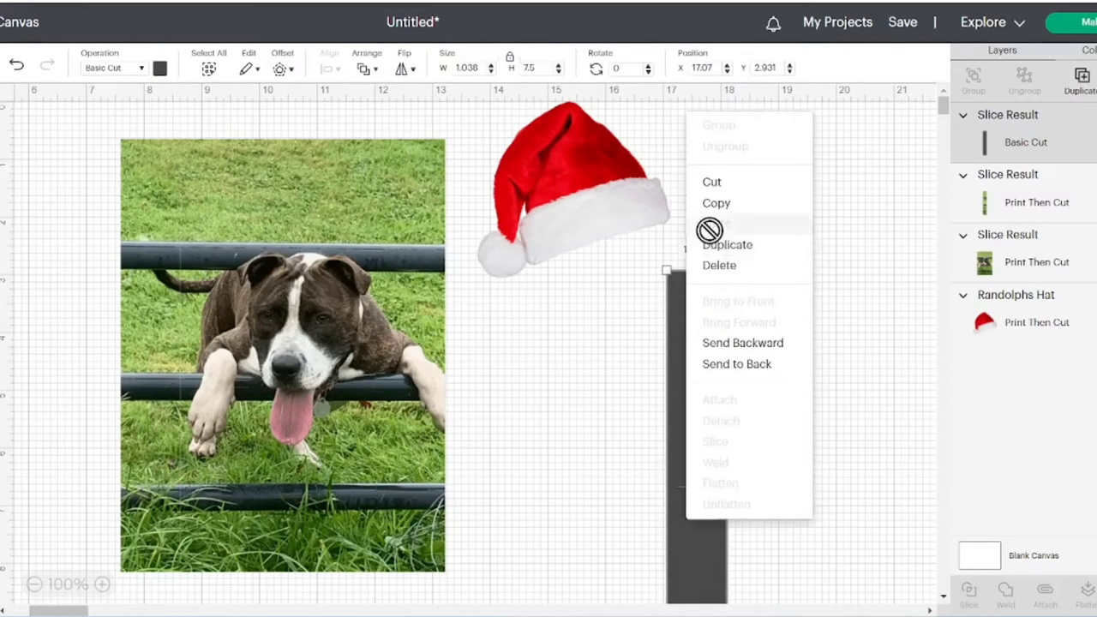
left_click(714, 266)
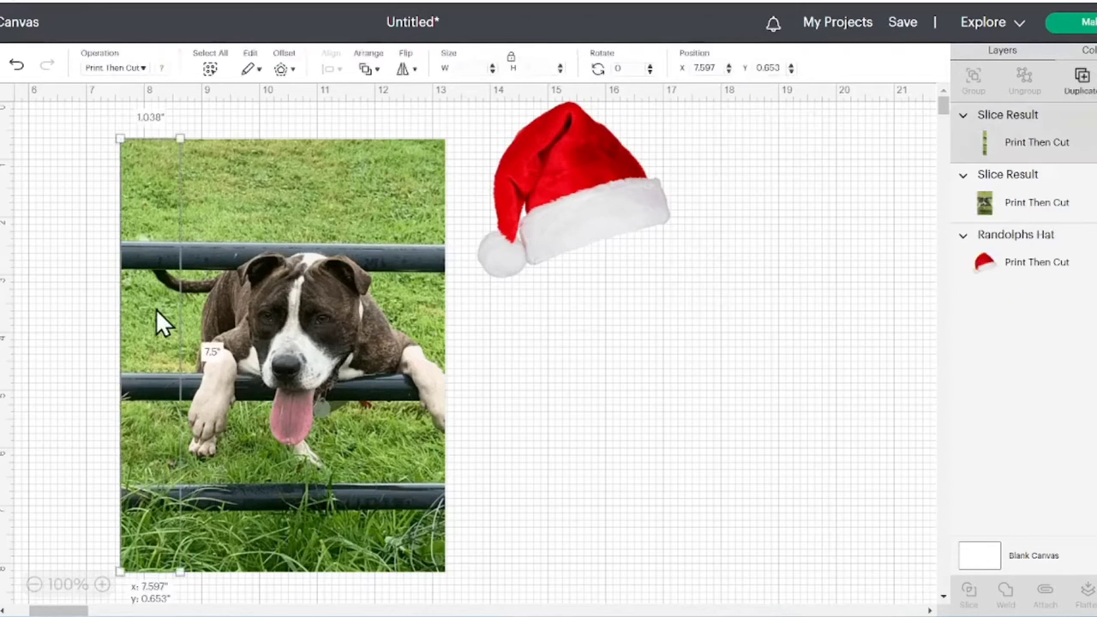
mouse_move(155, 308)
left_mouse_down()
mouse_move(89, 306)
mouse_move(583, 421)
mouse_move(768, 396)
mouse_move(754, 373)
left_mouse_up()
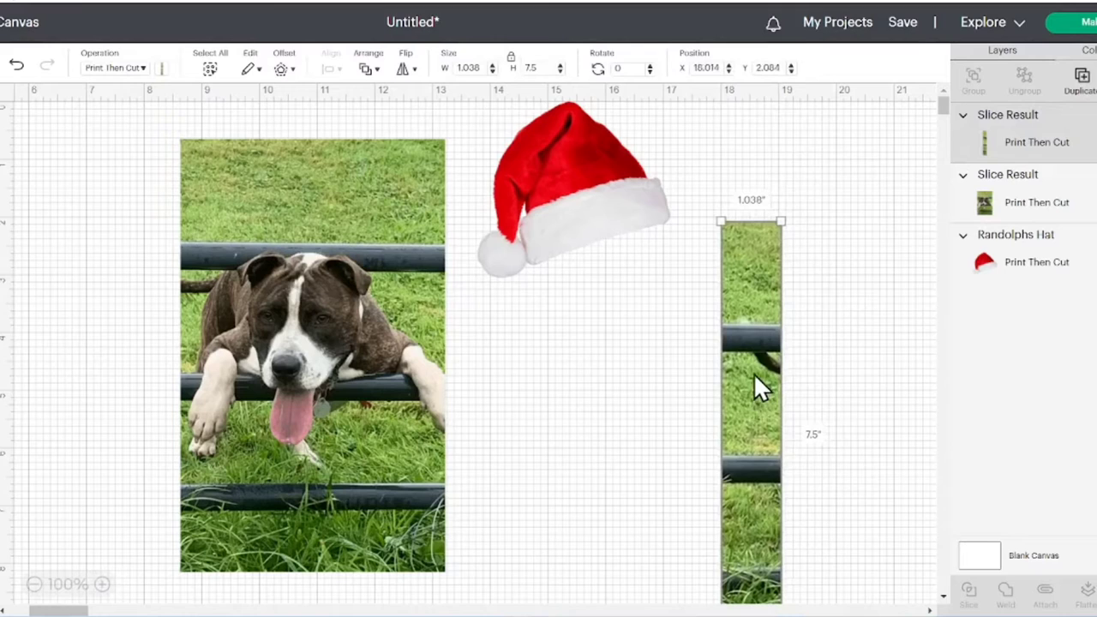
right_click(752, 366)
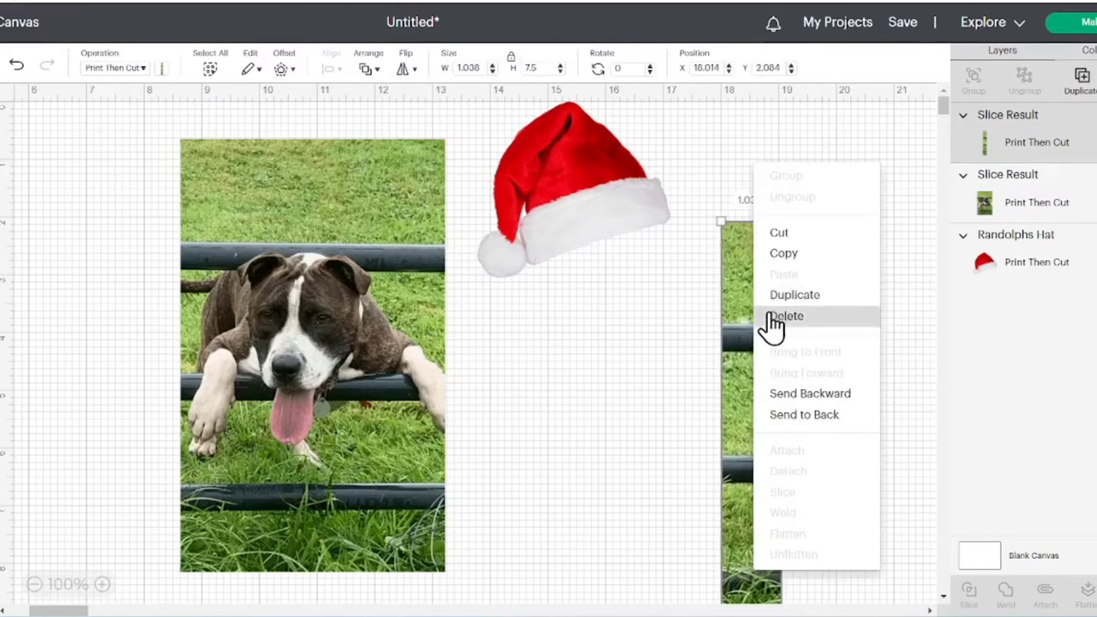
left_click(776, 318)
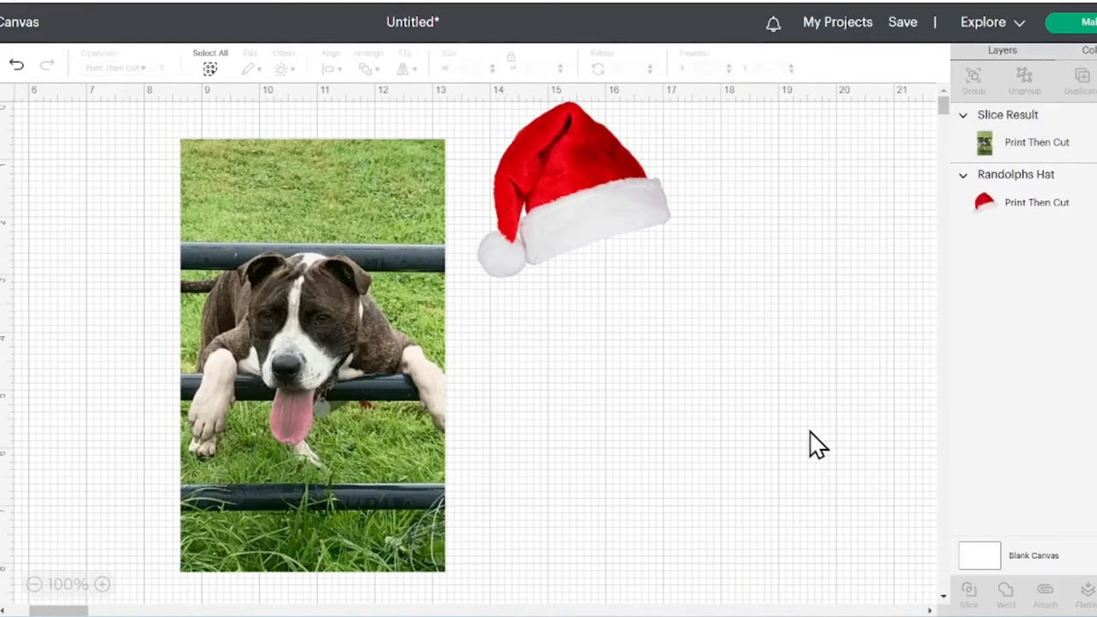
mouse_move(374, 403)
left_mouse_down()
mouse_move(381, 362)
mouse_move(384, 406)
left_mouse_up()
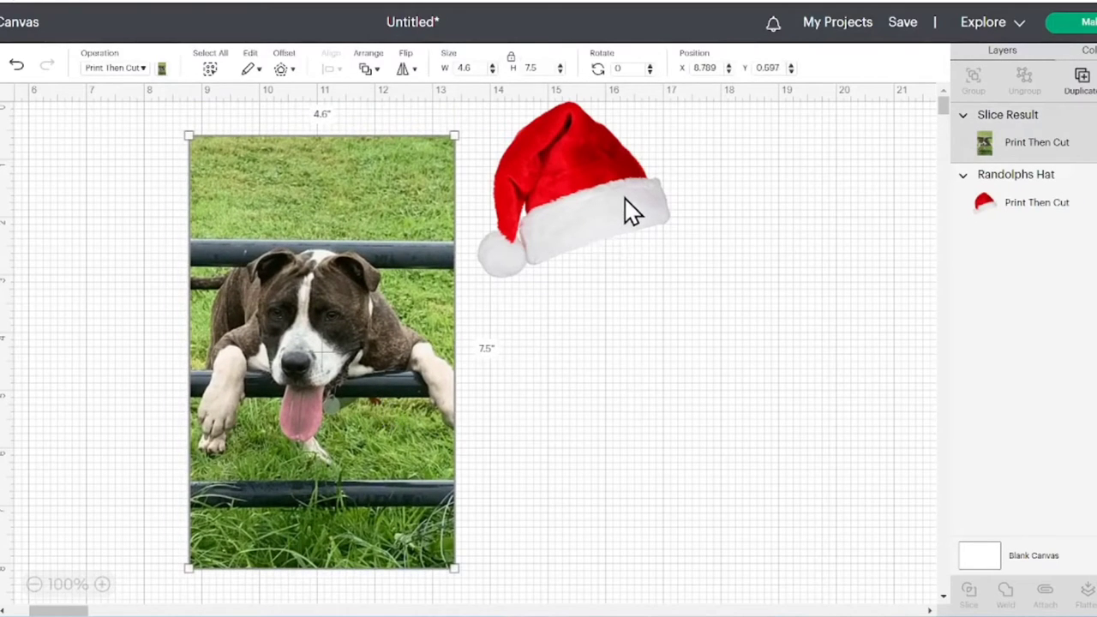
Place the Santa hat over the dog photo and send the photo to back
mouse_move(627, 211)
left_mouse_down()
mouse_move(572, 236)
mouse_move(357, 263)
left_mouse_up()
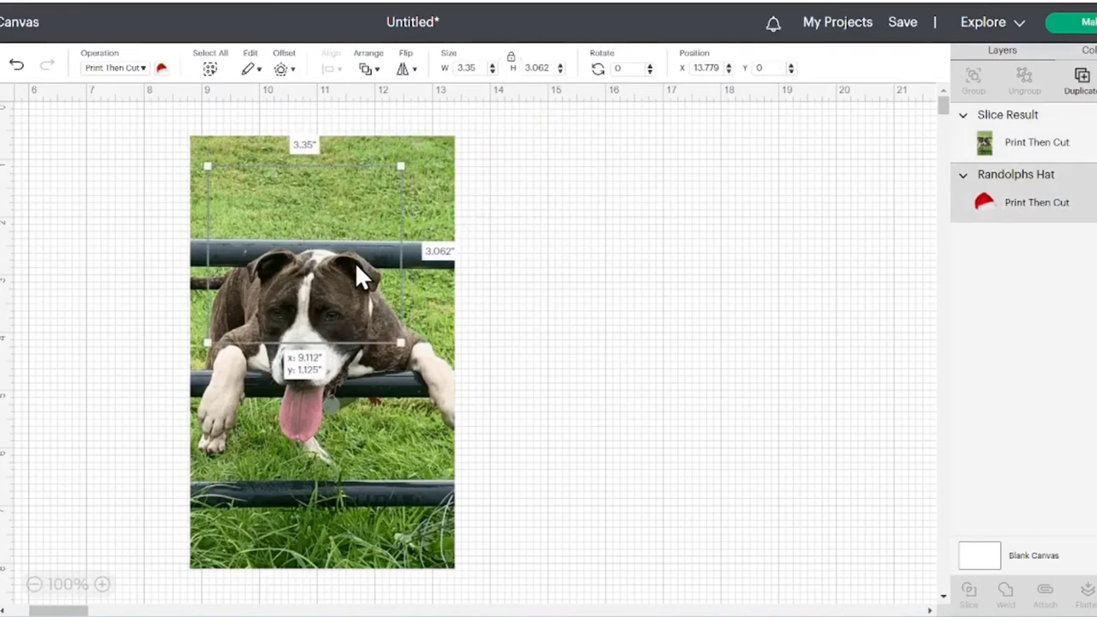
left_click(435, 288)
right_click(434, 288)
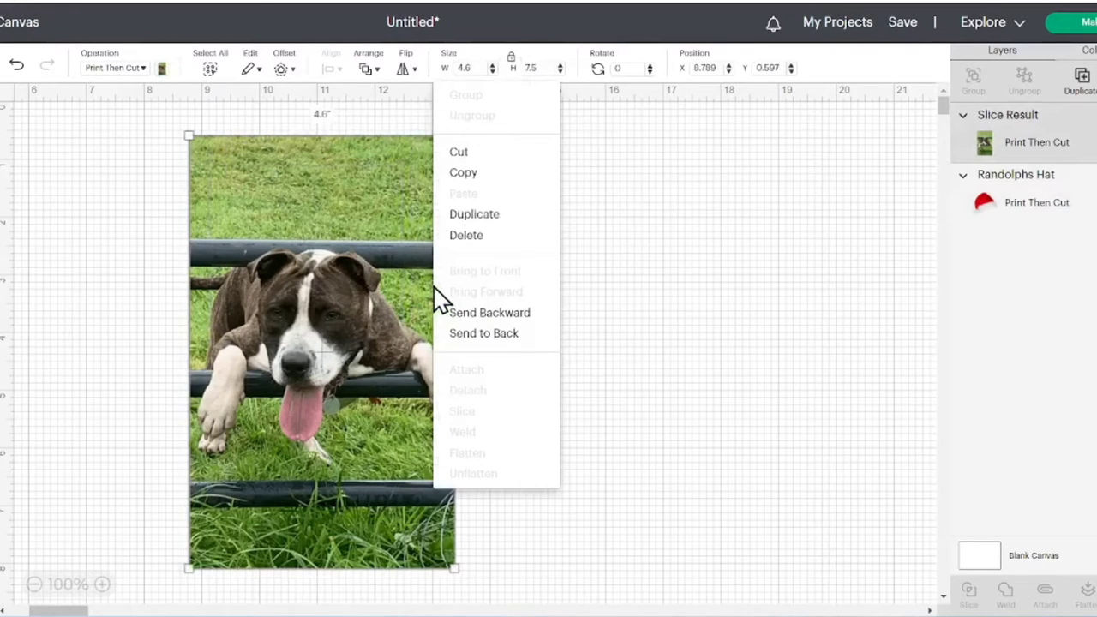
left_click(480, 336)
Shrink the hat to about 3 inches wide and fit it on the dog's head
left_click_drag(307, 243, 298, 216)
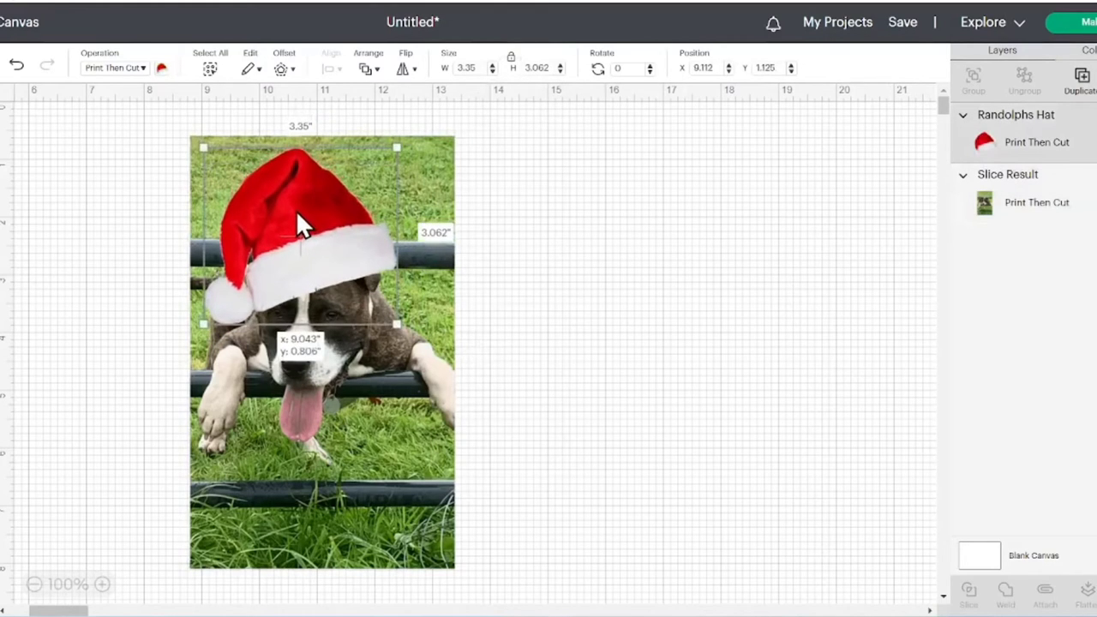
left_click_drag(300, 217, 301, 224)
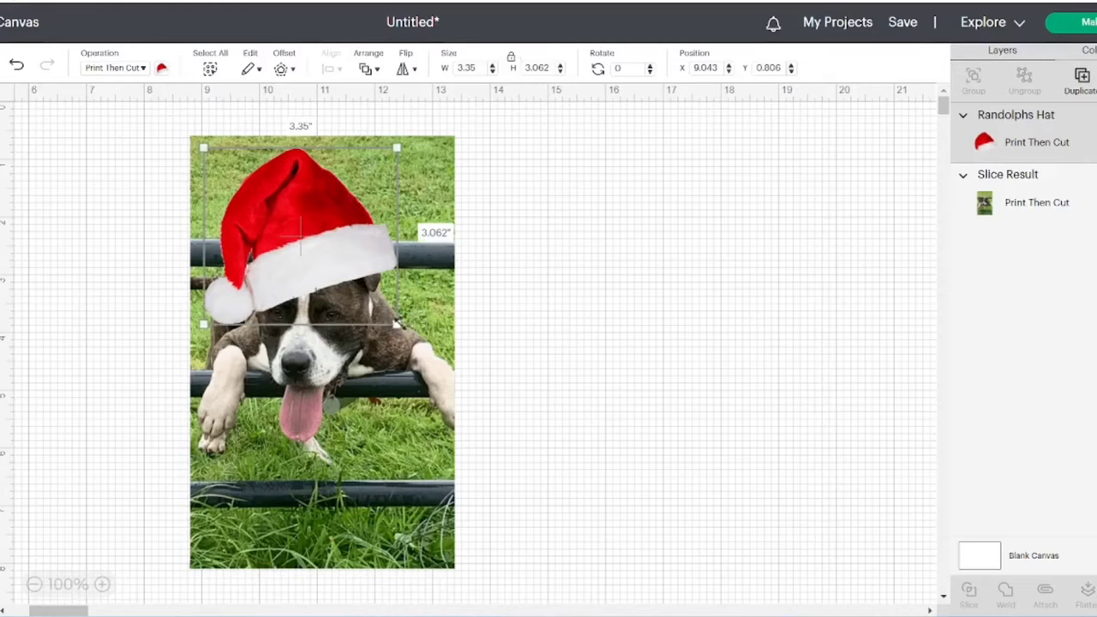
left_click_drag(396, 324, 377, 305)
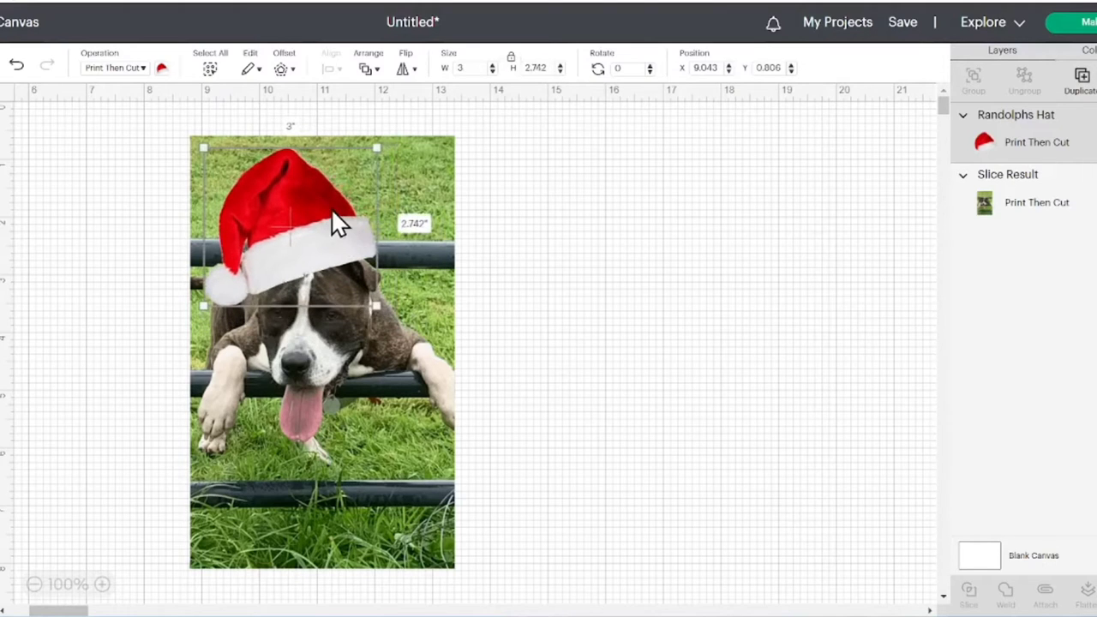
left_click_drag(331, 208, 337, 221)
left_click(414, 355)
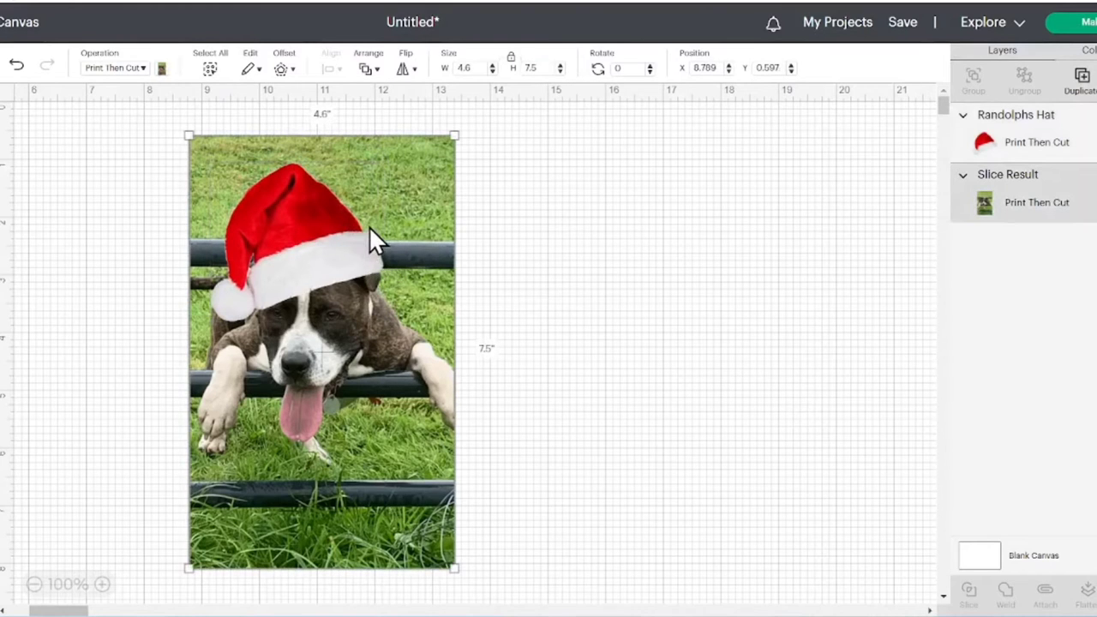
mouse_move(369, 225)
left_mouse_down()
mouse_move(375, 235)
mouse_move(368, 227)
left_mouse_up()
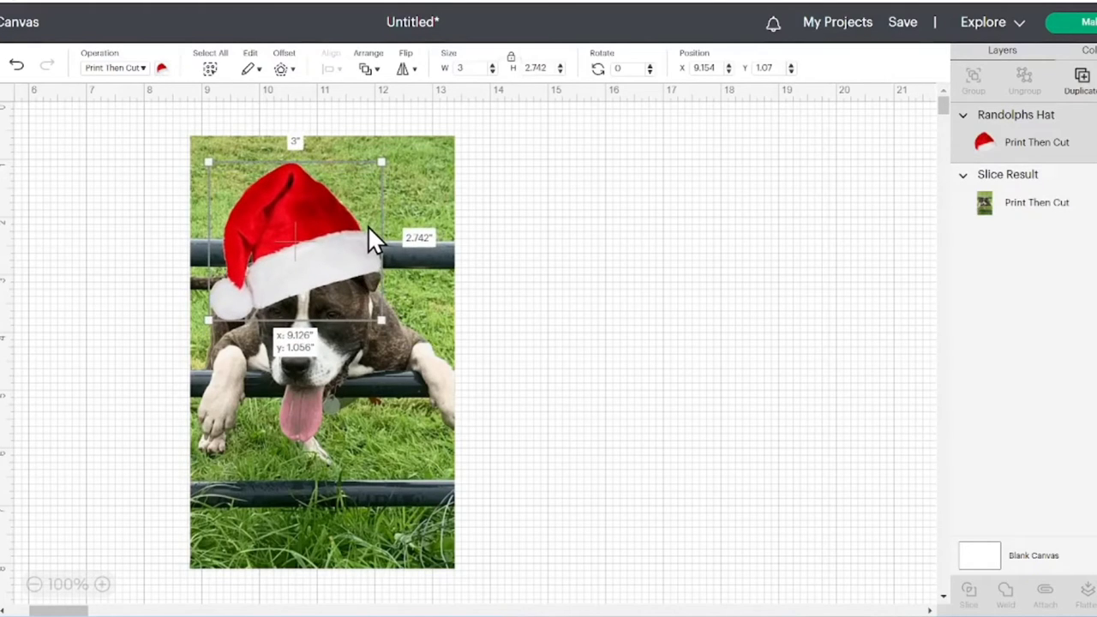
left_click(592, 322)
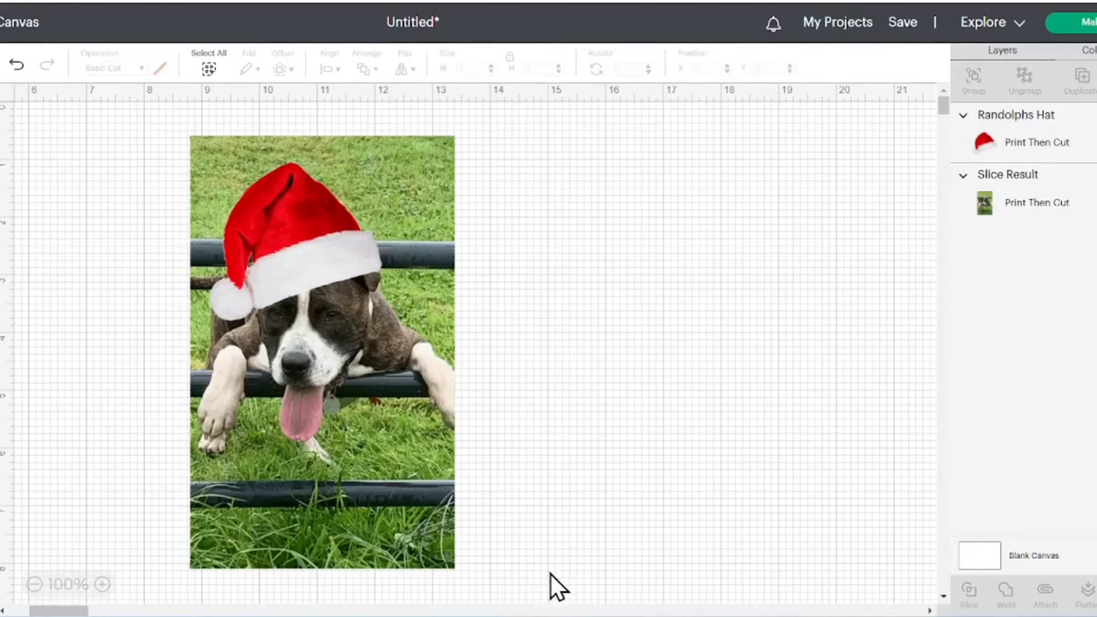
Pull the sliced hat and hat-shaped photo piece apart and delete that photo piece
left_click_drag(551, 571, 163, 81)
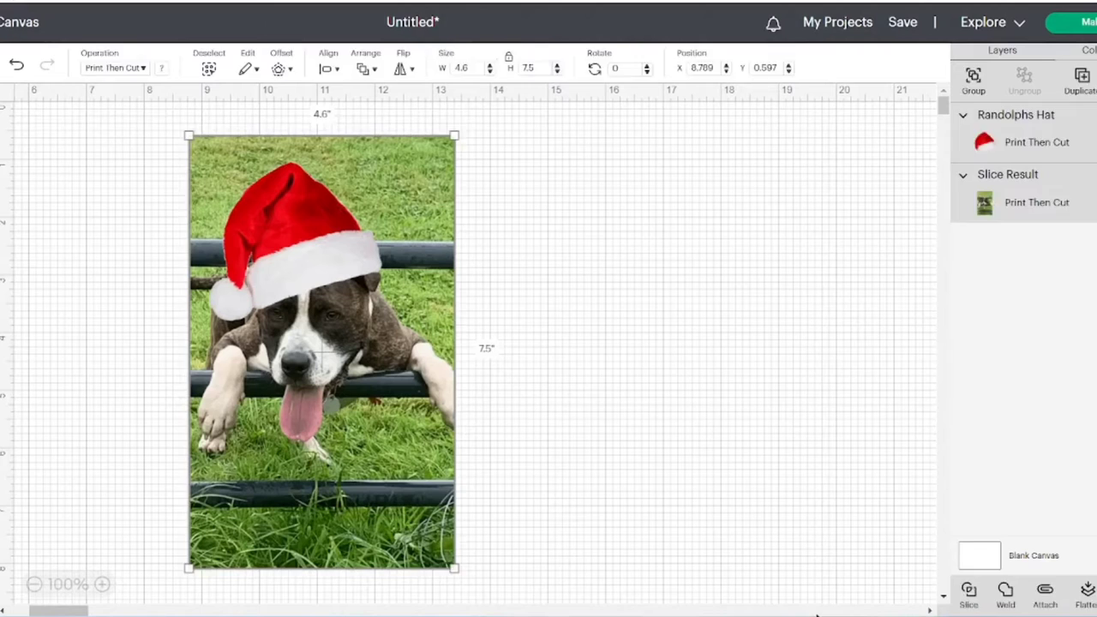
left_click_drag(302, 221, 792, 219)
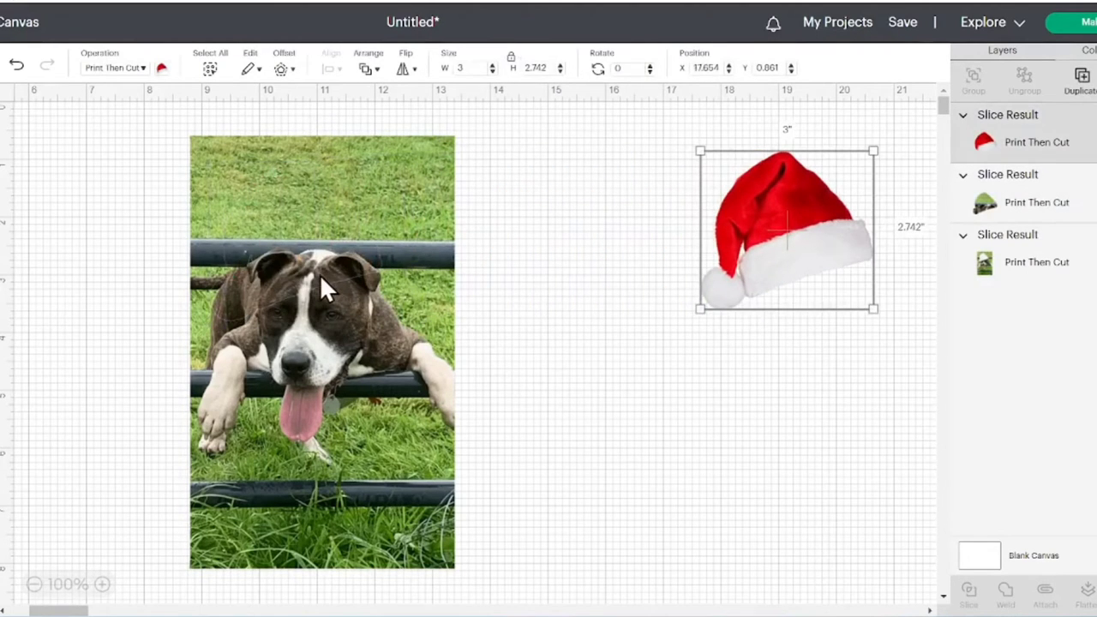
left_click_drag(321, 278, 750, 503)
right_click(737, 445)
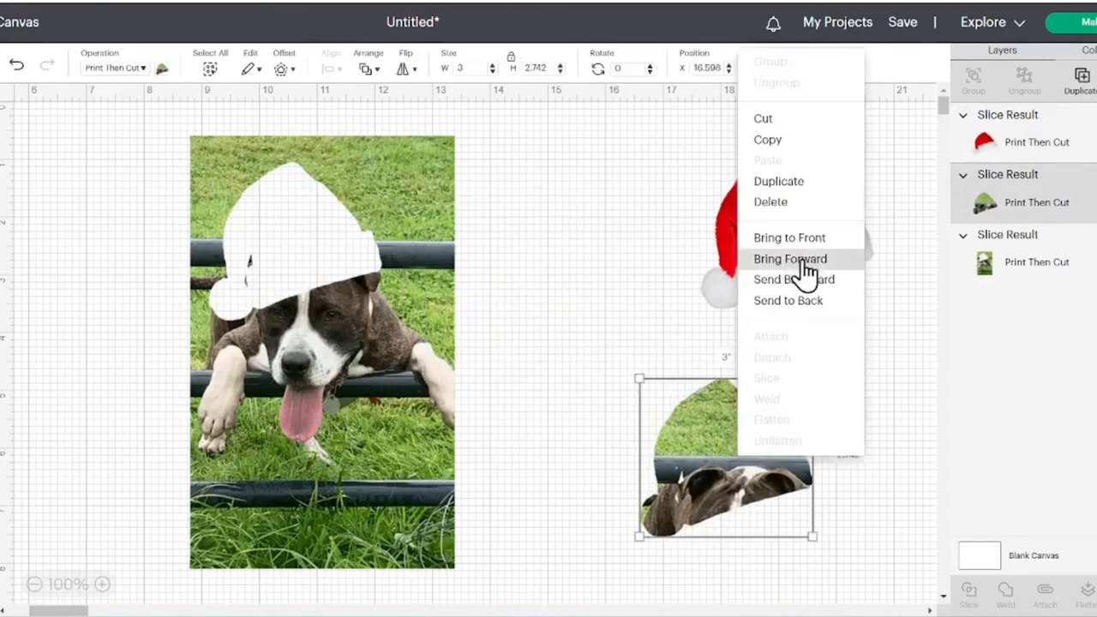
key("Escape")
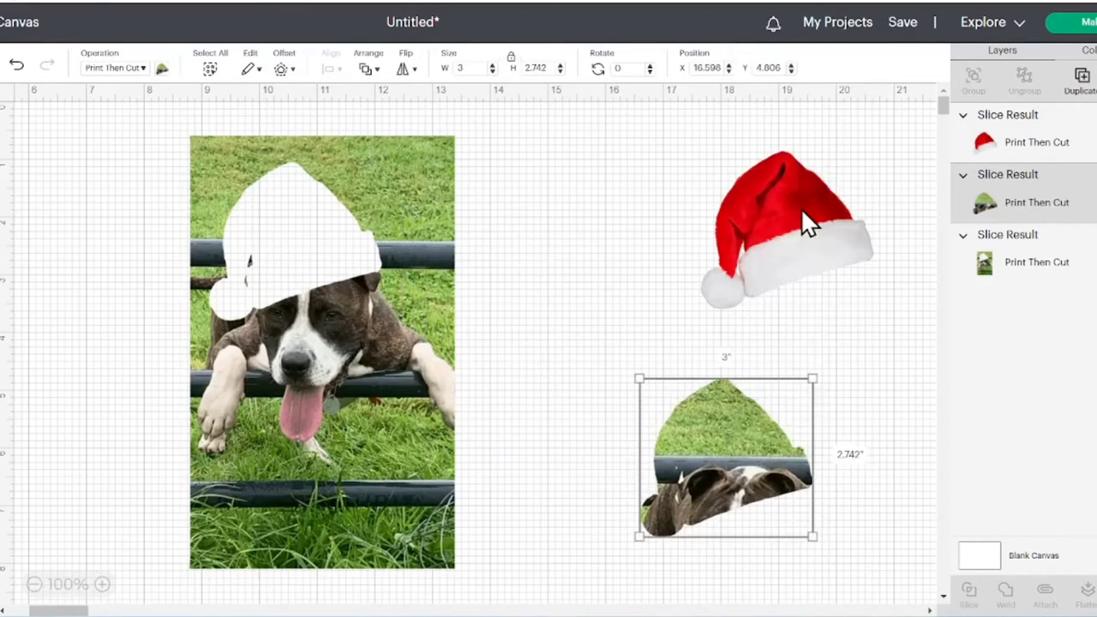
right_click(733, 463)
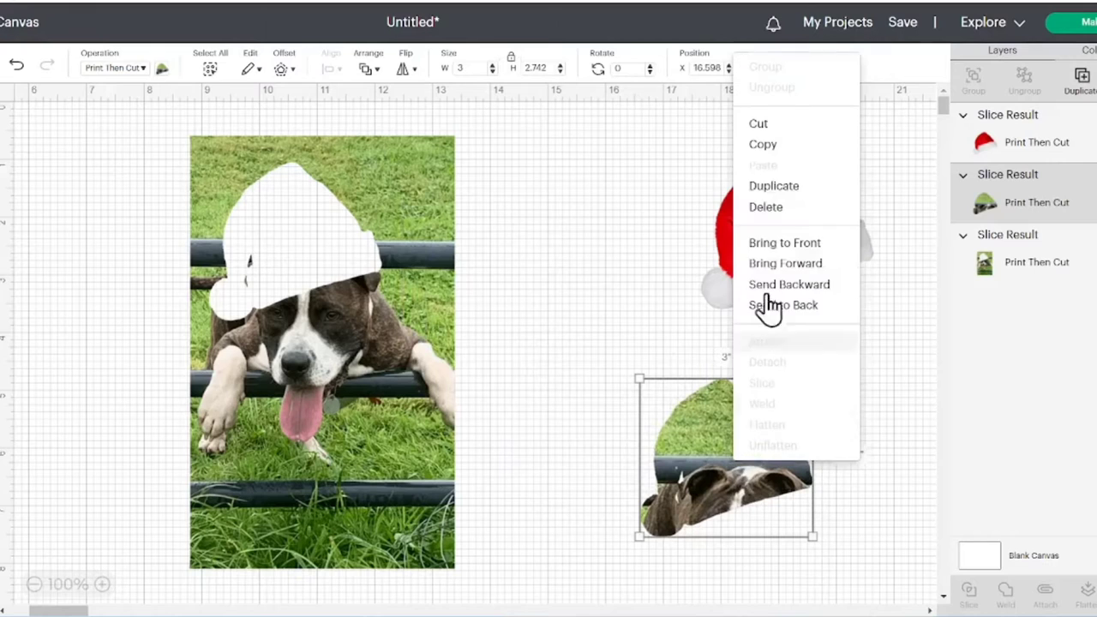
left_click(781, 209)
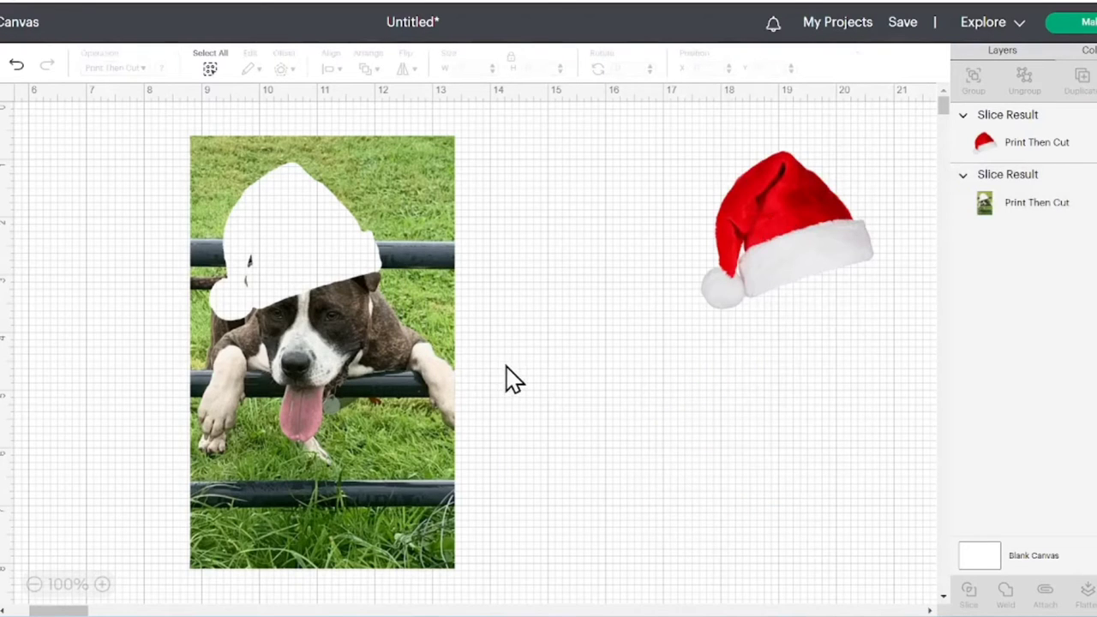
Reposition the dog photo and Santa hat, then bring up the Images library
mouse_move(450, 248)
left_mouse_down()
mouse_move(434, 249)
mouse_move(445, 224)
left_mouse_up()
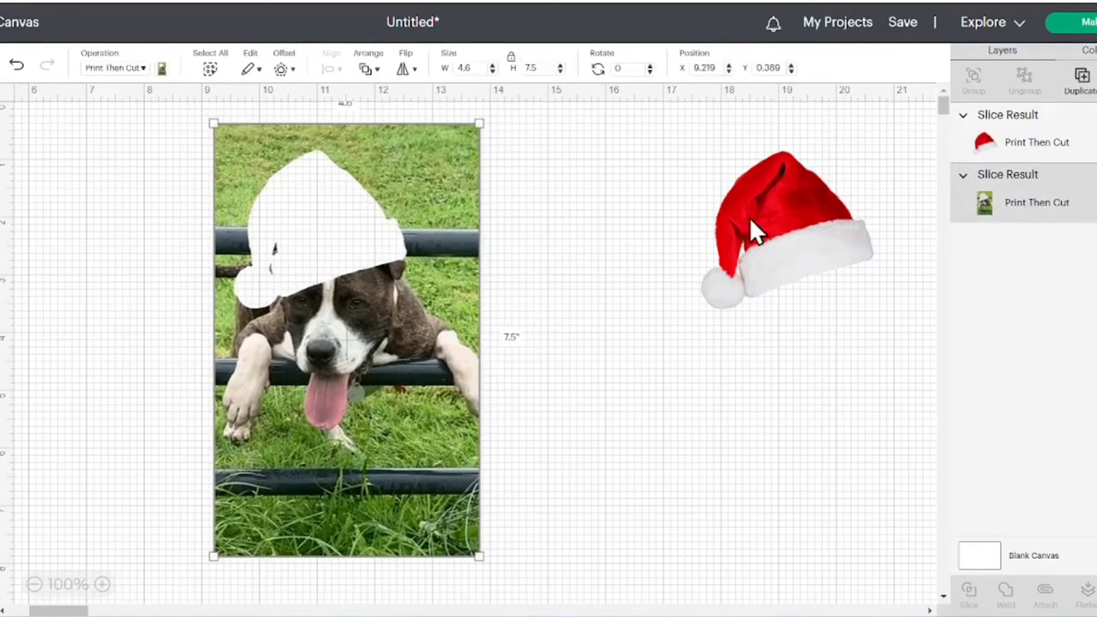
left_click_drag(803, 262, 746, 237)
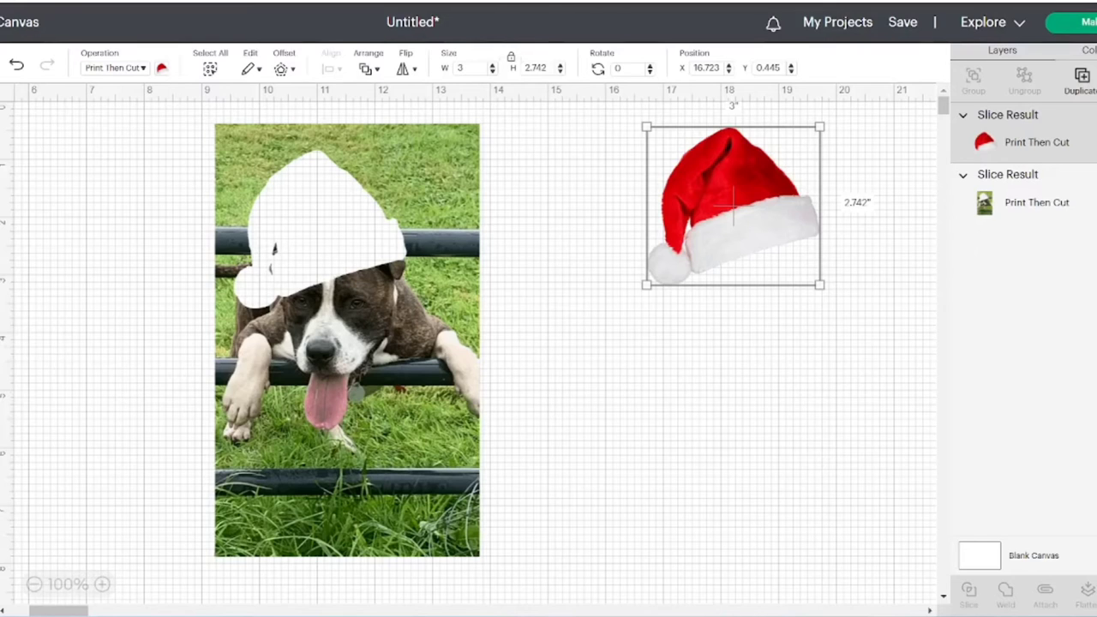
left_click(2, 215)
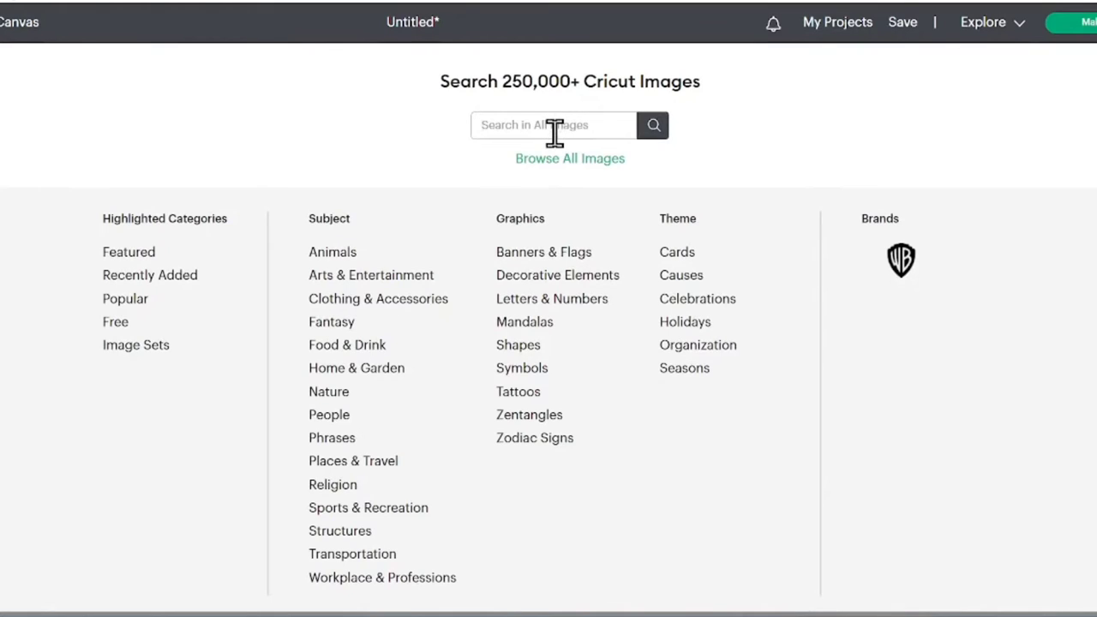
Search images for 'paws' and add the four-paw-prints design to the canvas
type("paws")
left_click(653, 125)
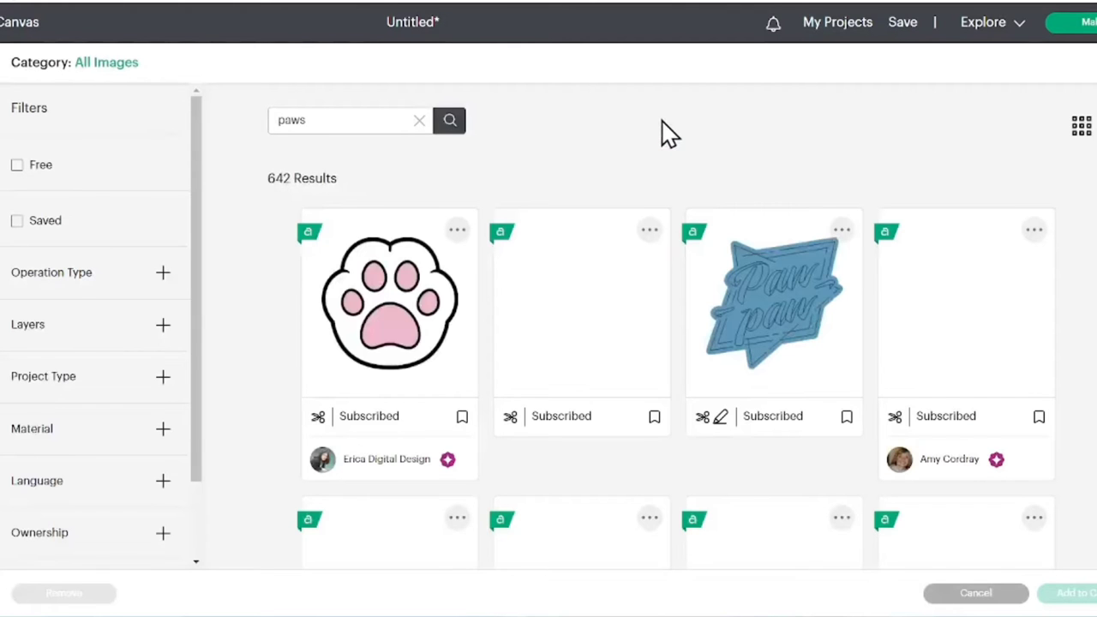
scroll(862, 352, "down", 2)
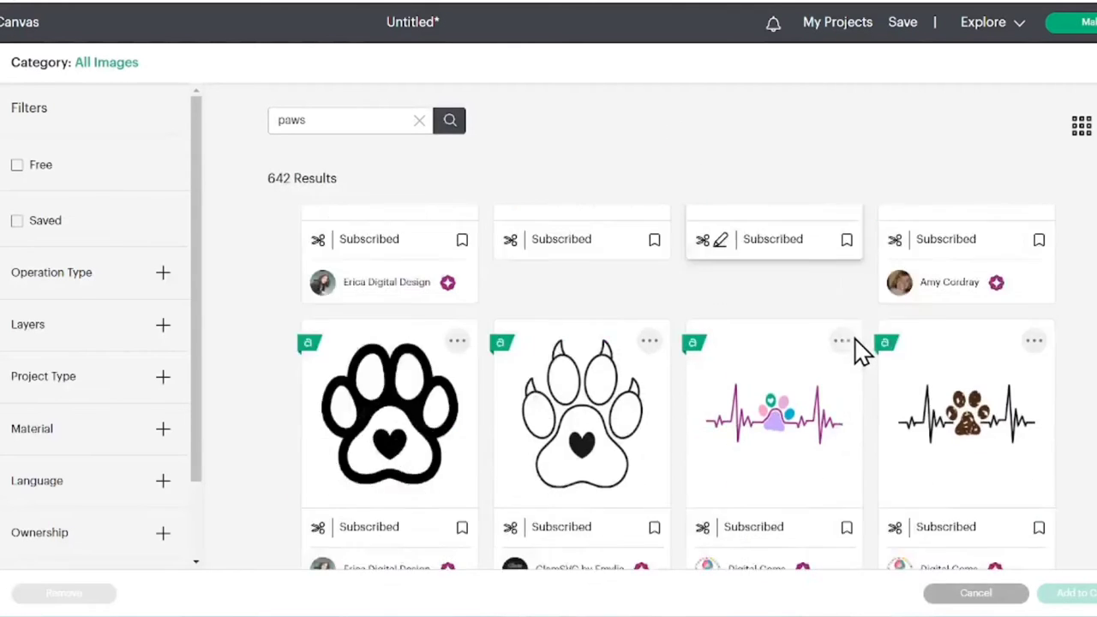
scroll(861, 352, "down", 2)
scroll(862, 352, "down", 3)
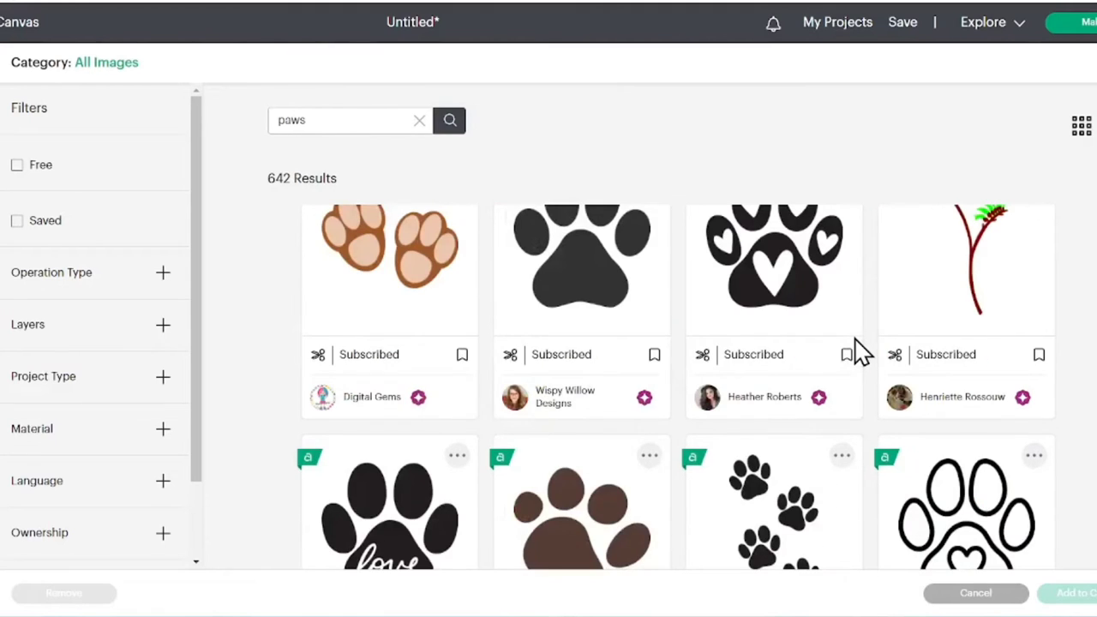
left_click(786, 505)
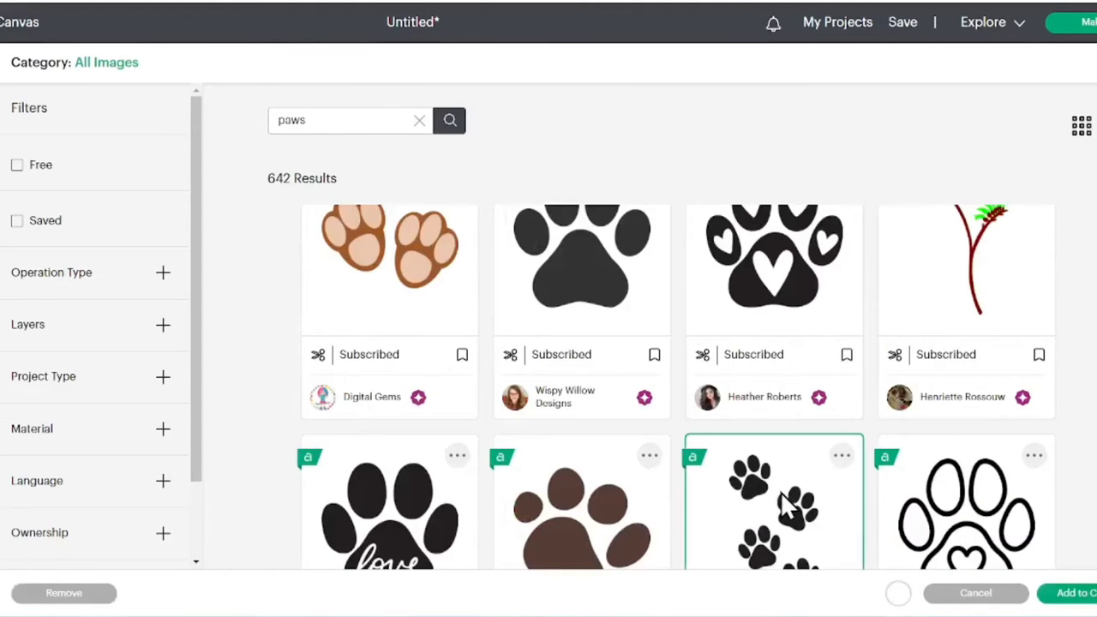
left_click(1073, 593)
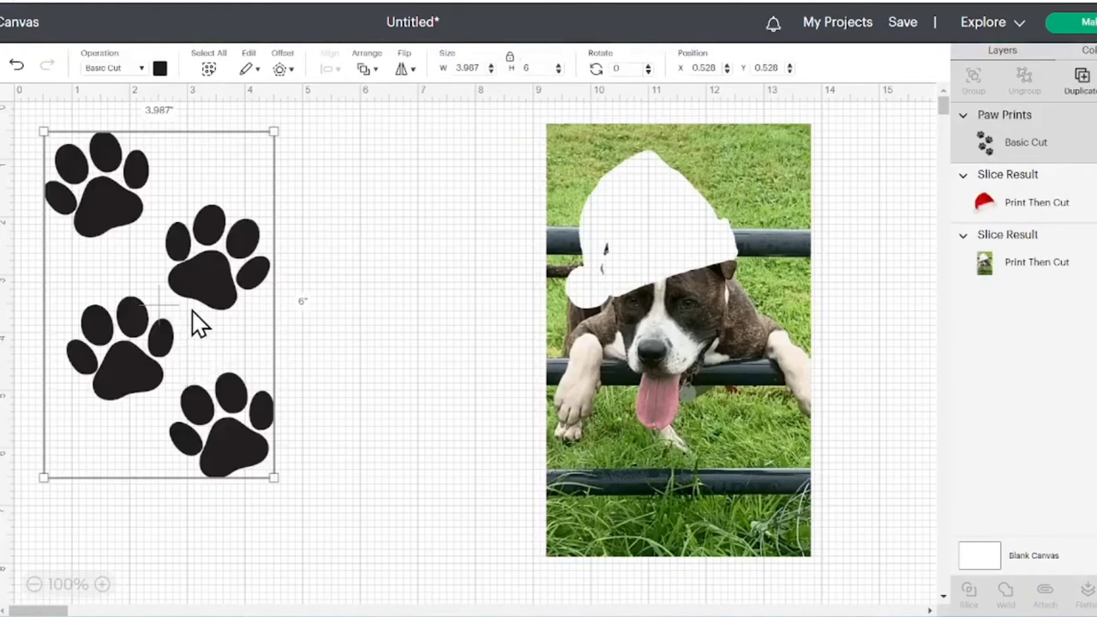
Shrink the paw prints to about 1.9 by 2.8 inches and slice them from the photo's lower right
left_click_drag(193, 313, 385, 387)
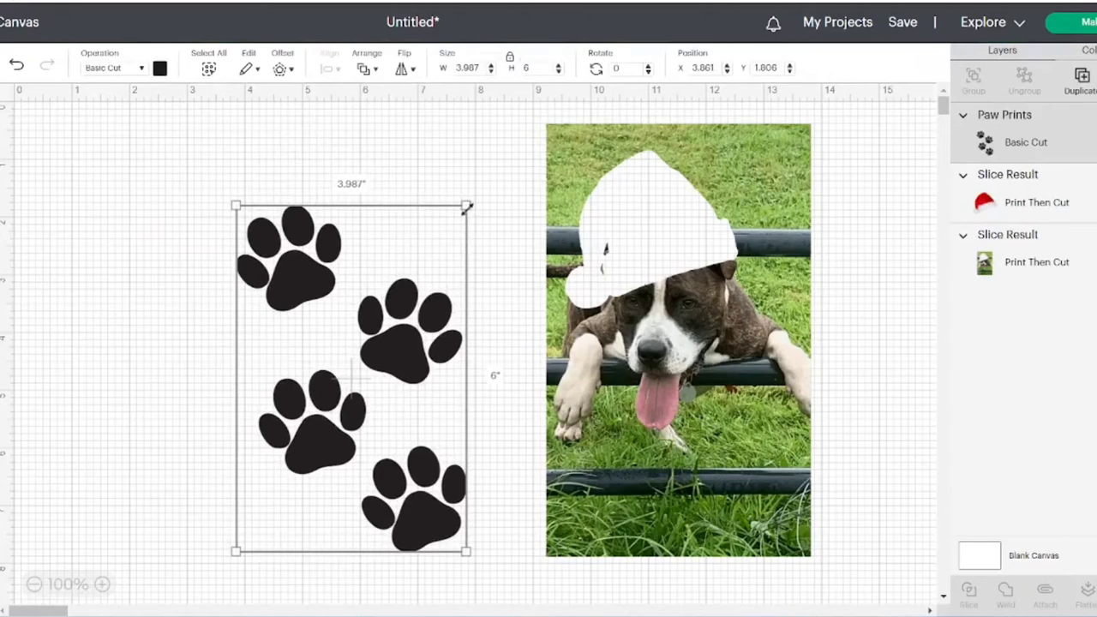
left_click_drag(458, 212, 342, 397)
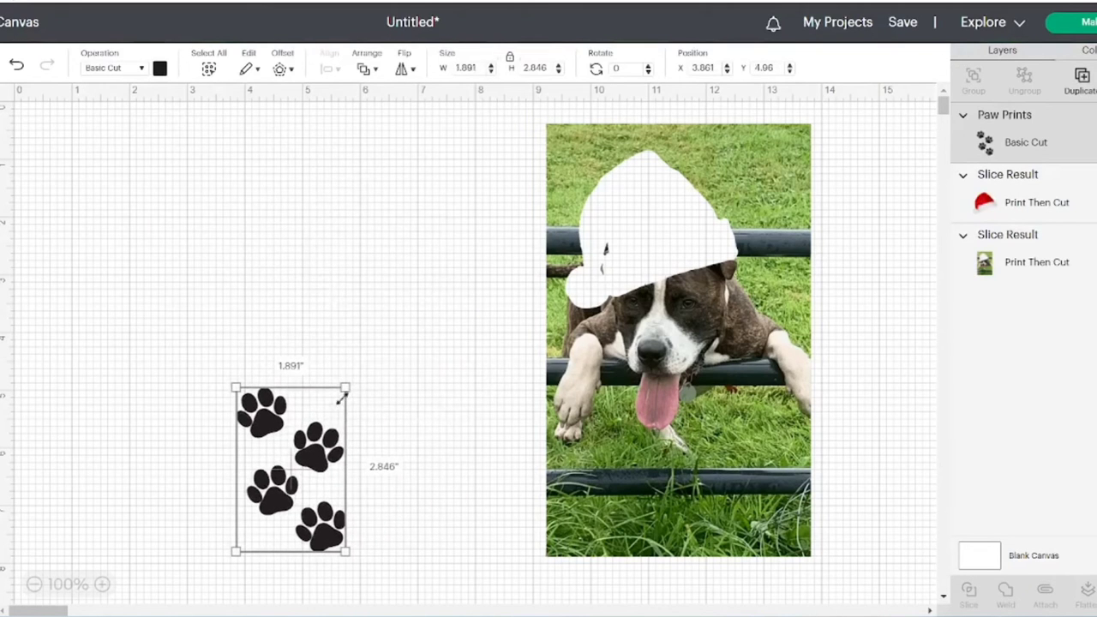
mouse_move(304, 483)
left_mouse_down()
mouse_move(760, 484)
mouse_move(760, 492)
left_mouse_up()
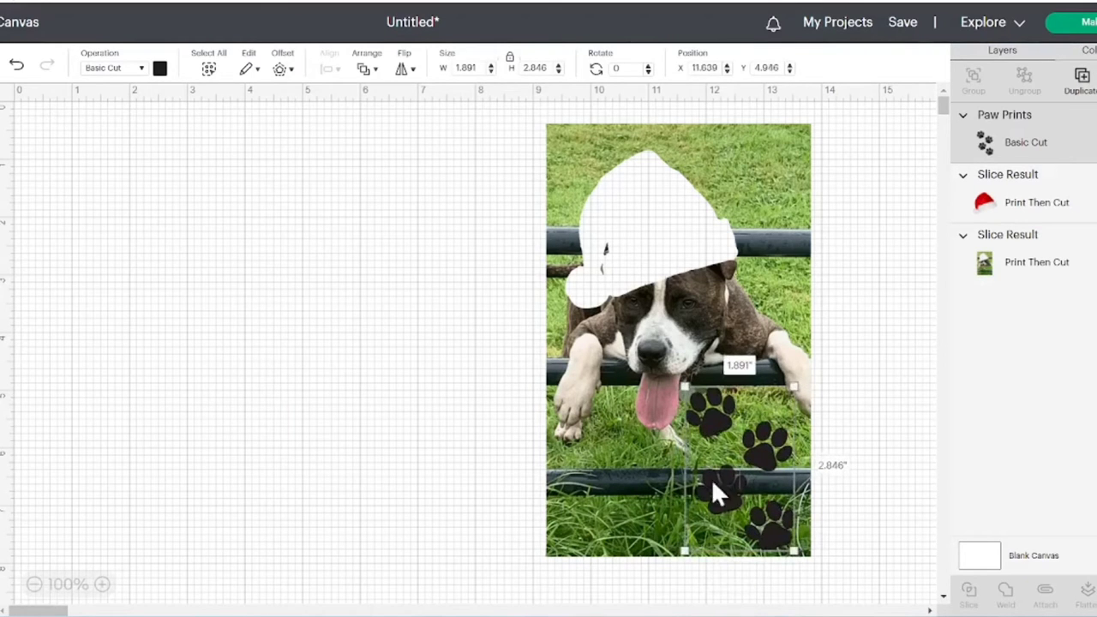
left_click(369, 442)
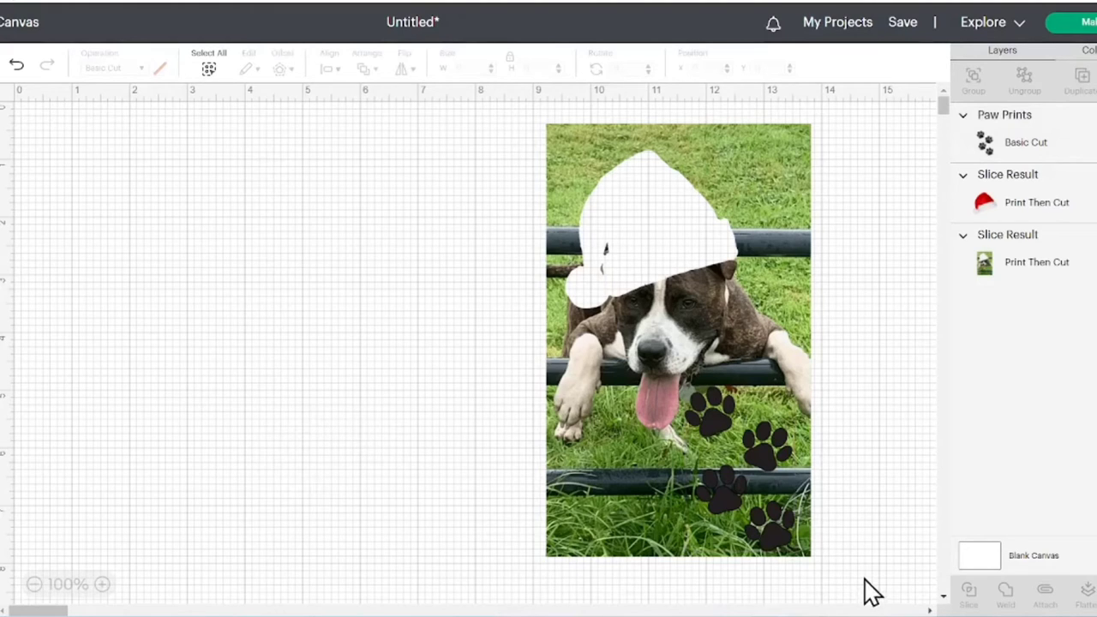
mouse_move(862, 576)
left_mouse_down()
mouse_move(503, 416)
mouse_move(470, 127)
left_mouse_up()
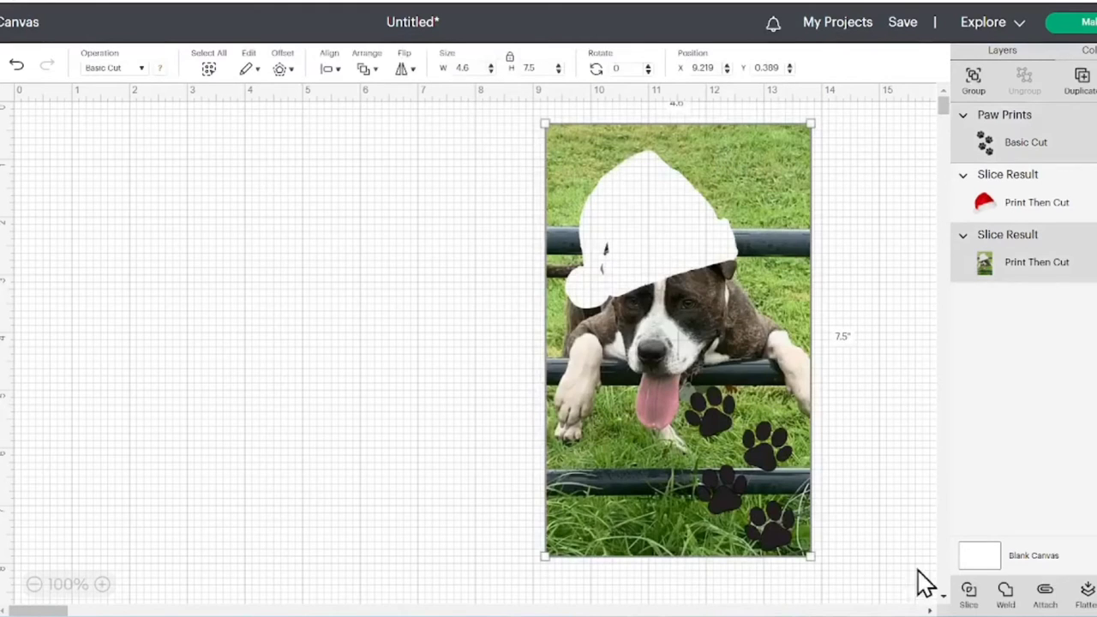
left_click(969, 591)
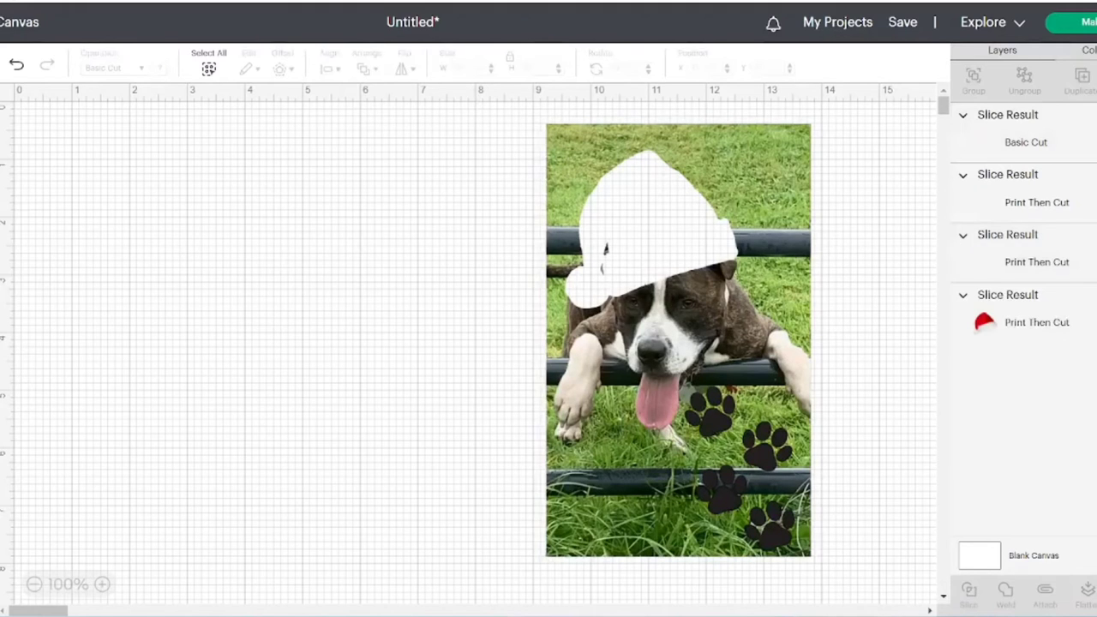
Delete the leftover green and black paw pieces from the slice
left_click_drag(718, 495, 879, 501)
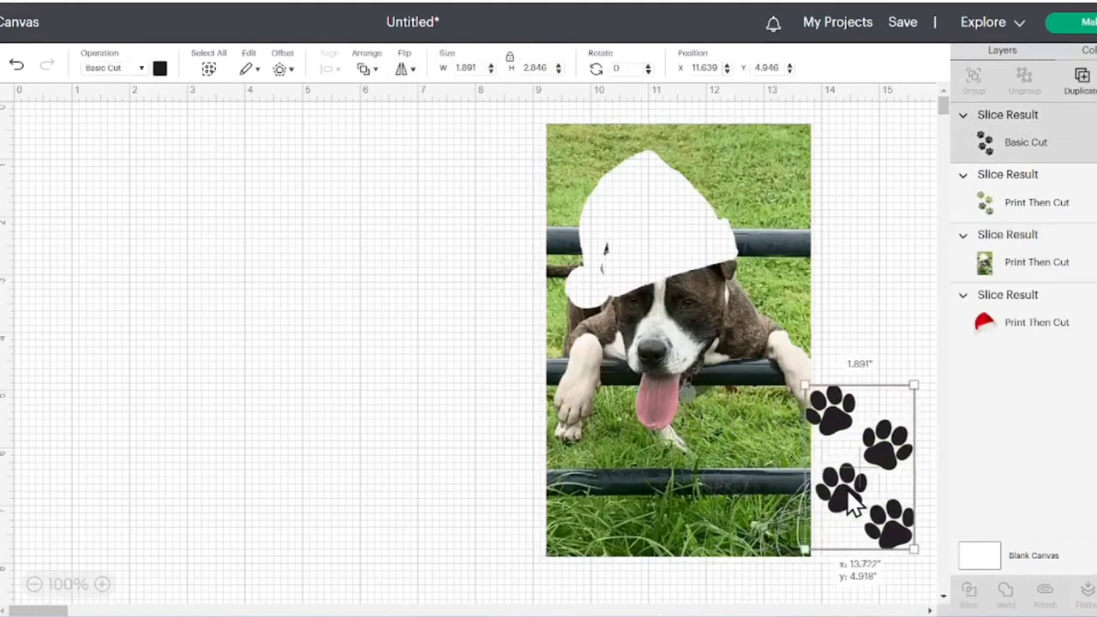
left_click_drag(686, 480, 348, 463)
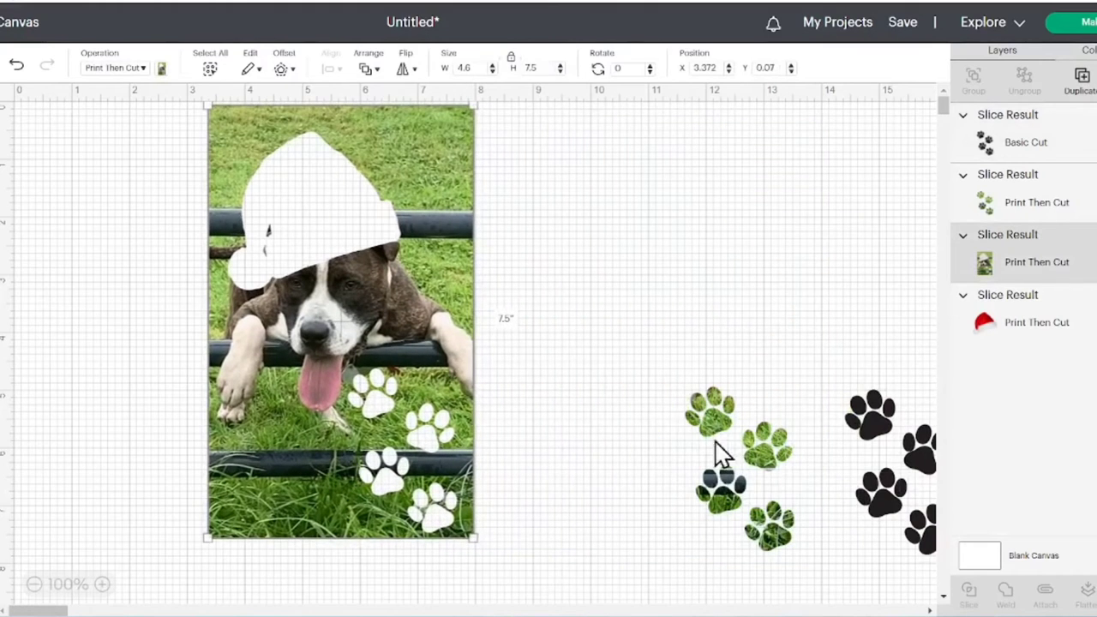
left_click(729, 463)
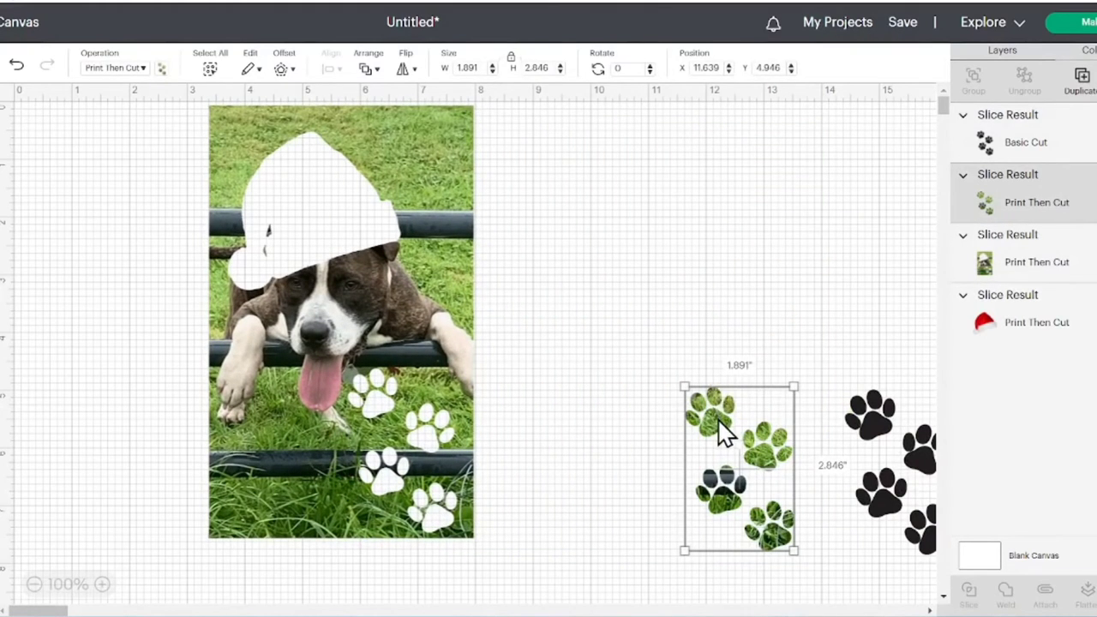
right_click(718, 396)
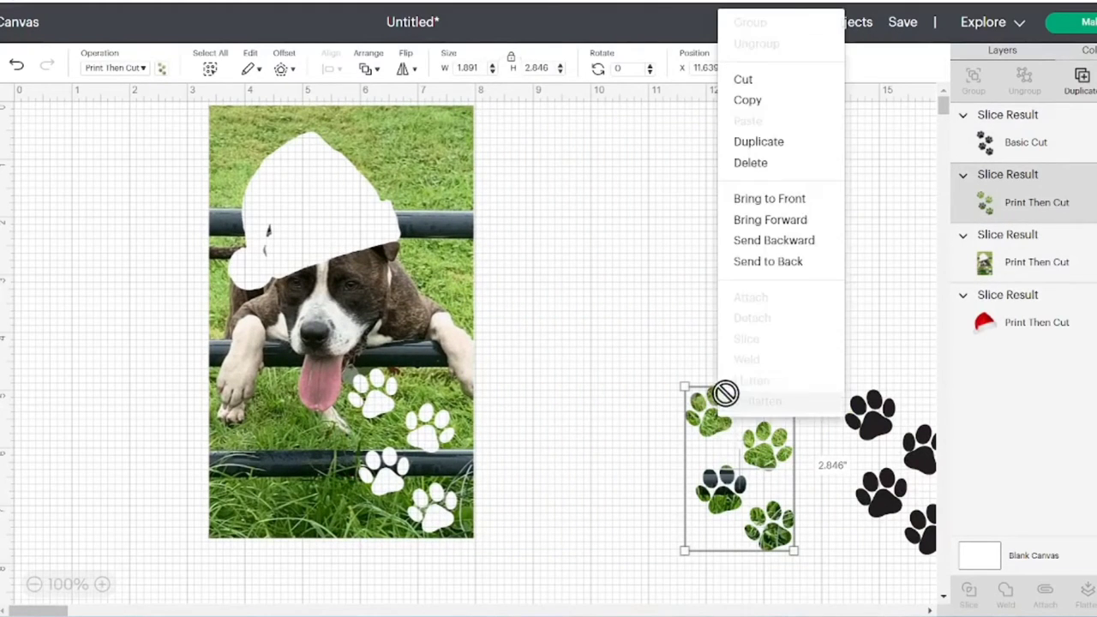
left_click(759, 163)
left_click_drag(894, 433, 681, 416)
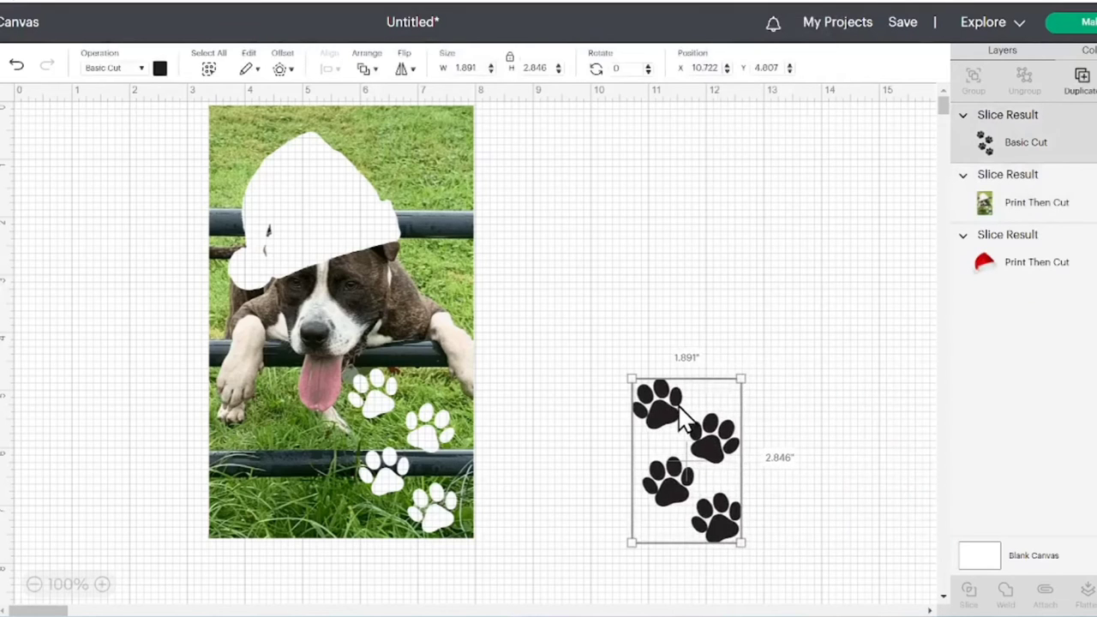
right_click(680, 374)
left_click(712, 355)
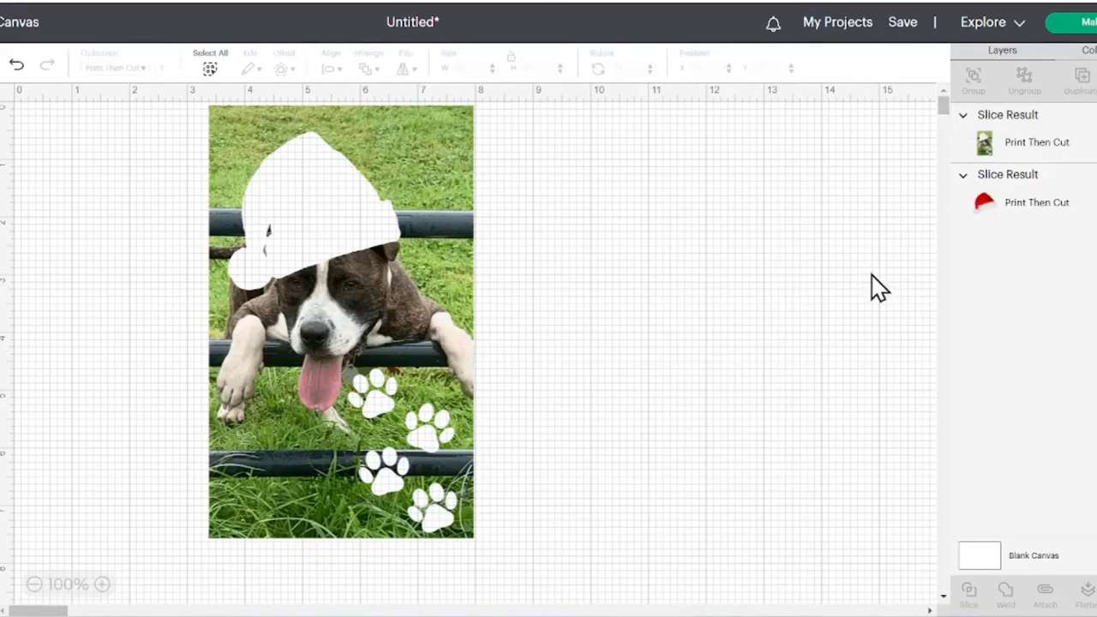
Set the Santa hat beside the sliced dog photo, then move both down to the lower left
left_click(1006, 211)
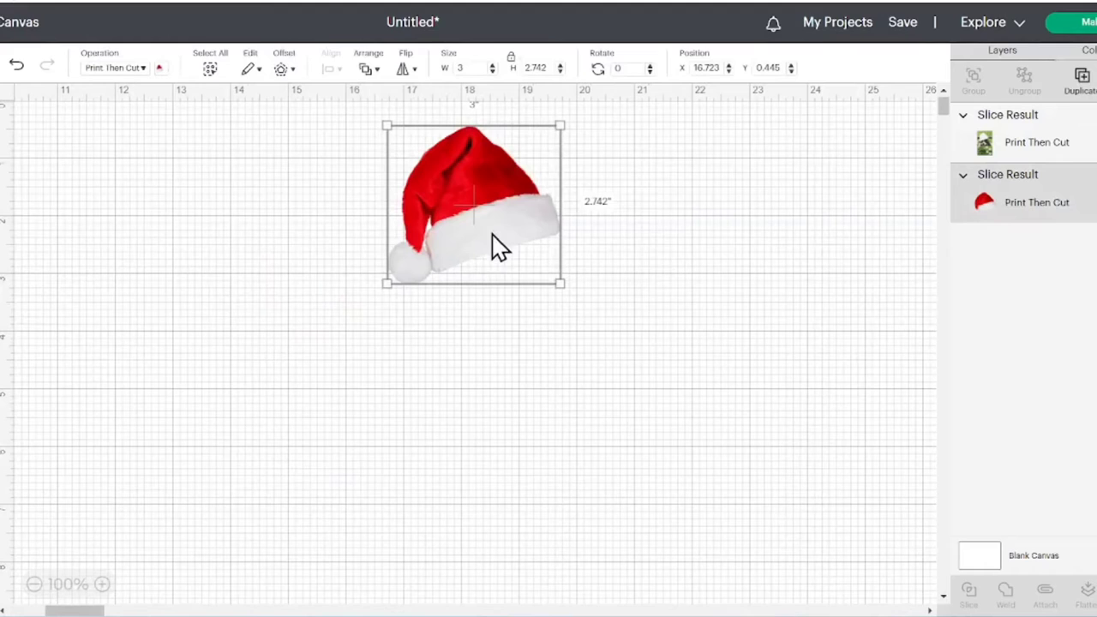
left_click_drag(515, 255, 120, 291)
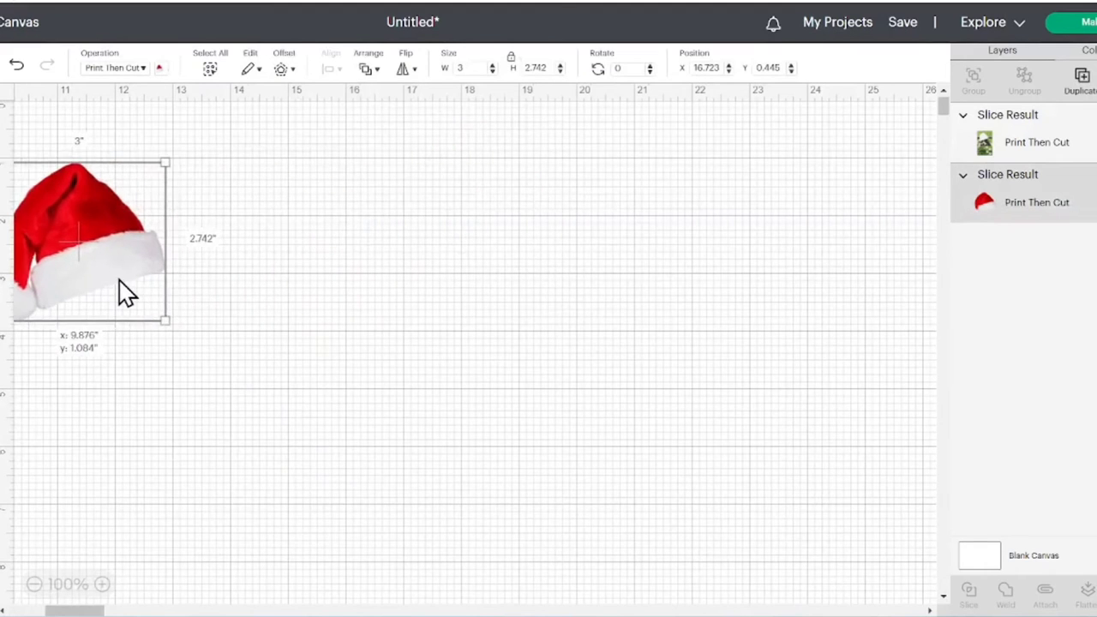
left_click(426, 298)
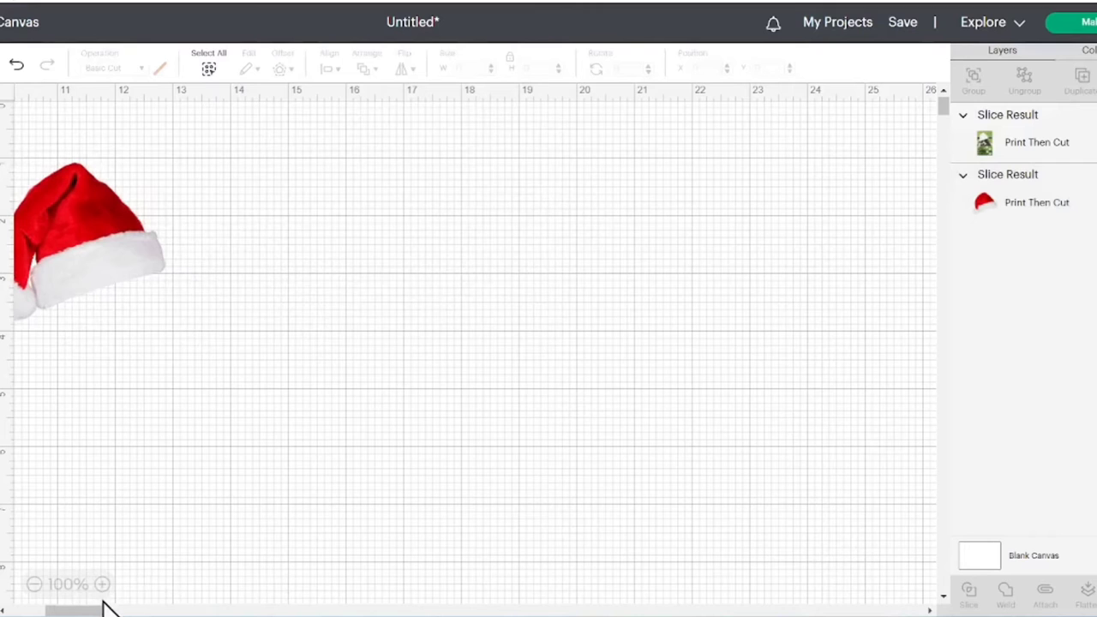
left_click(28, 607)
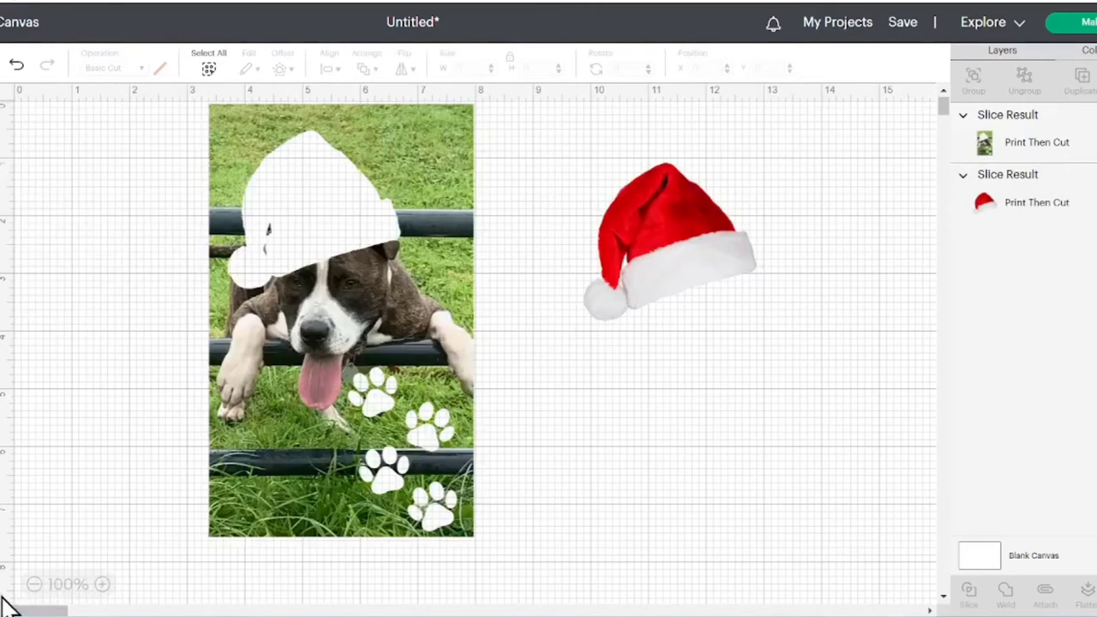
left_click_drag(651, 272, 578, 221)
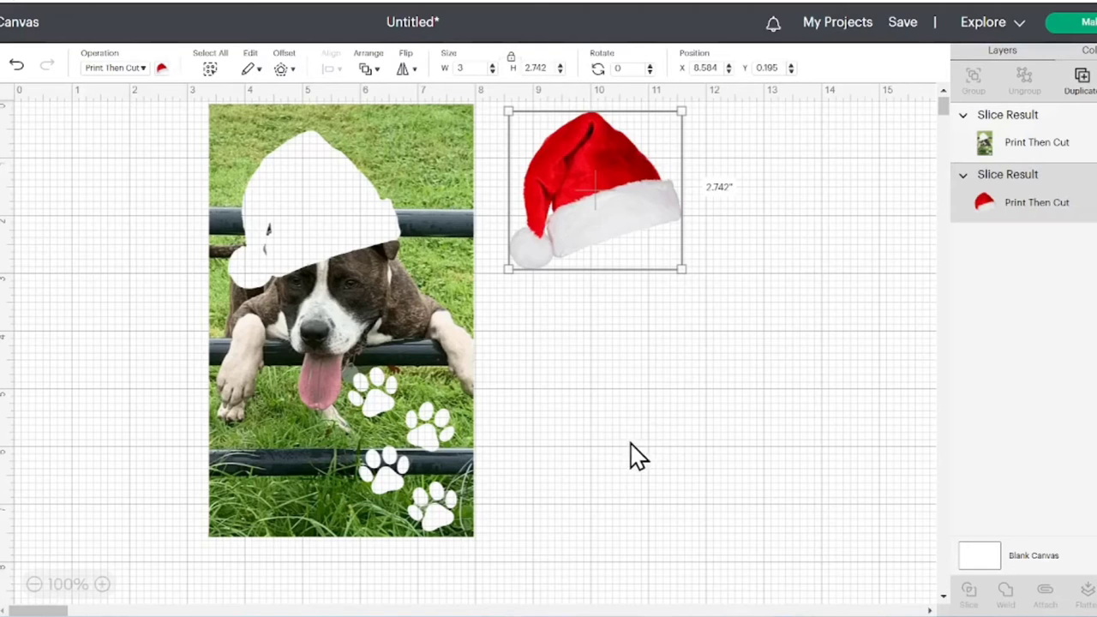
left_click_drag(334, 278, 145, 538)
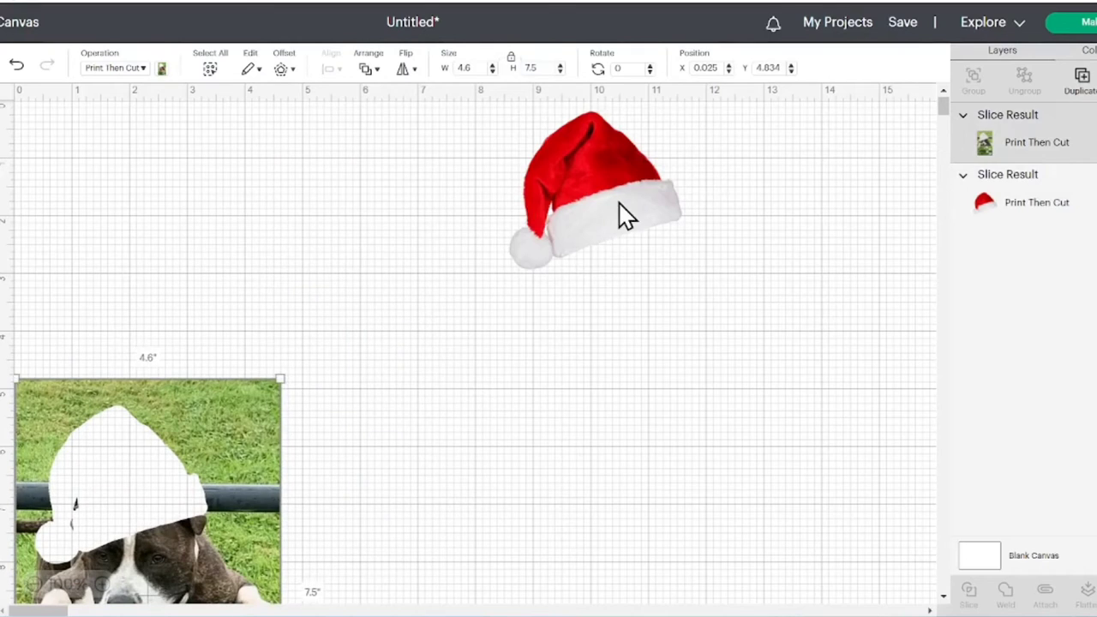
mouse_move(622, 215)
left_mouse_down()
mouse_move(461, 599)
mouse_move(444, 583)
left_mouse_up()
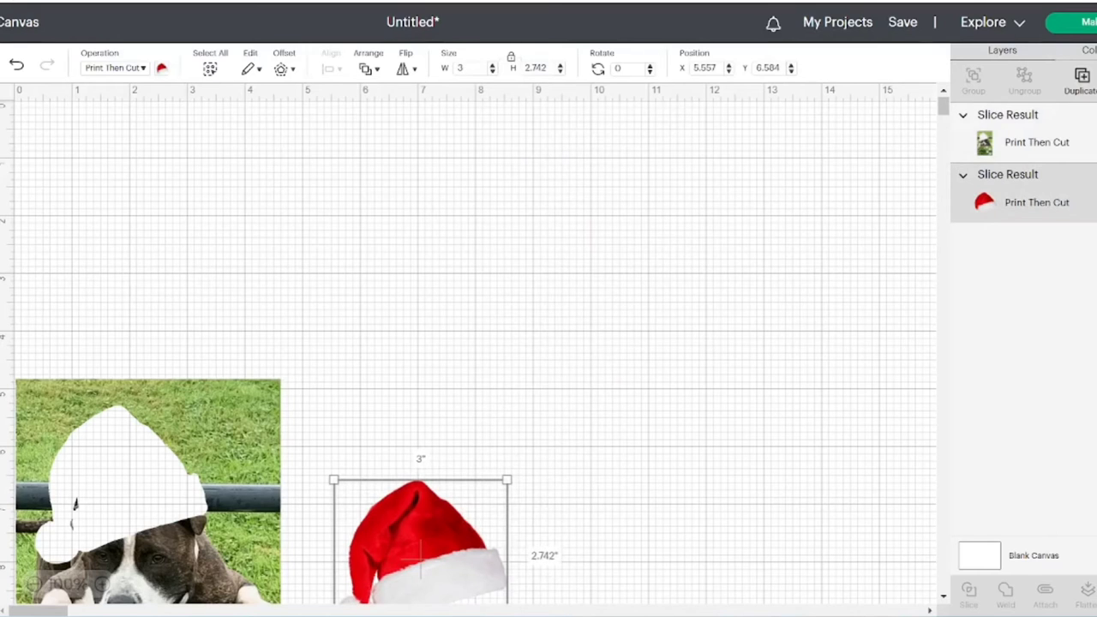
Add a text placeholder in the Impact font and move it up and right on the canvas
left_click_drag(195, 362, 285, 221)
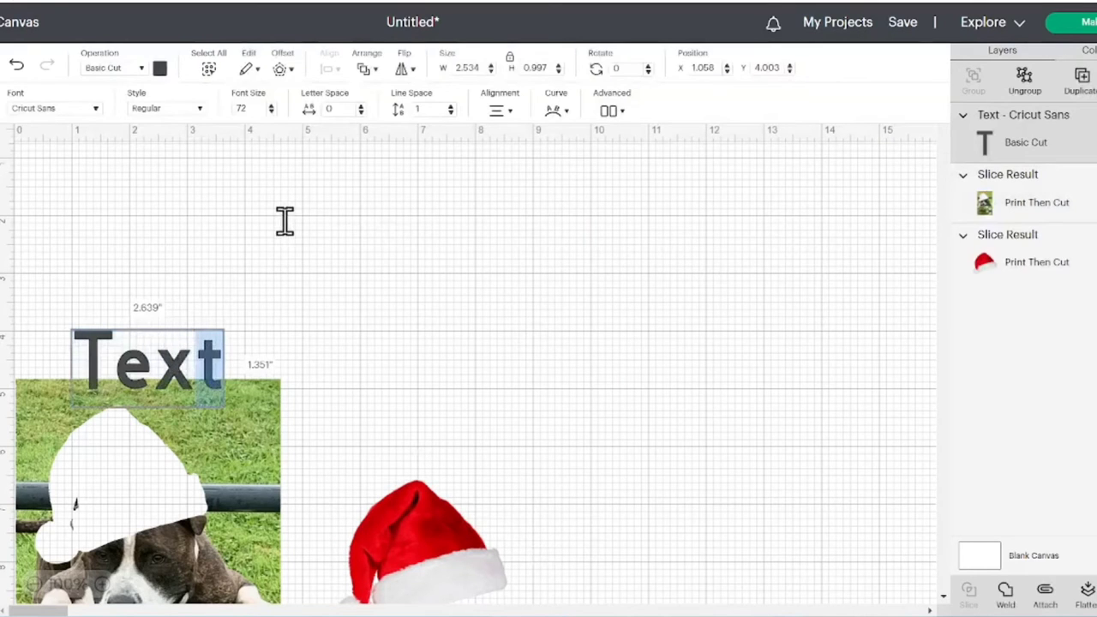
left_click(219, 358)
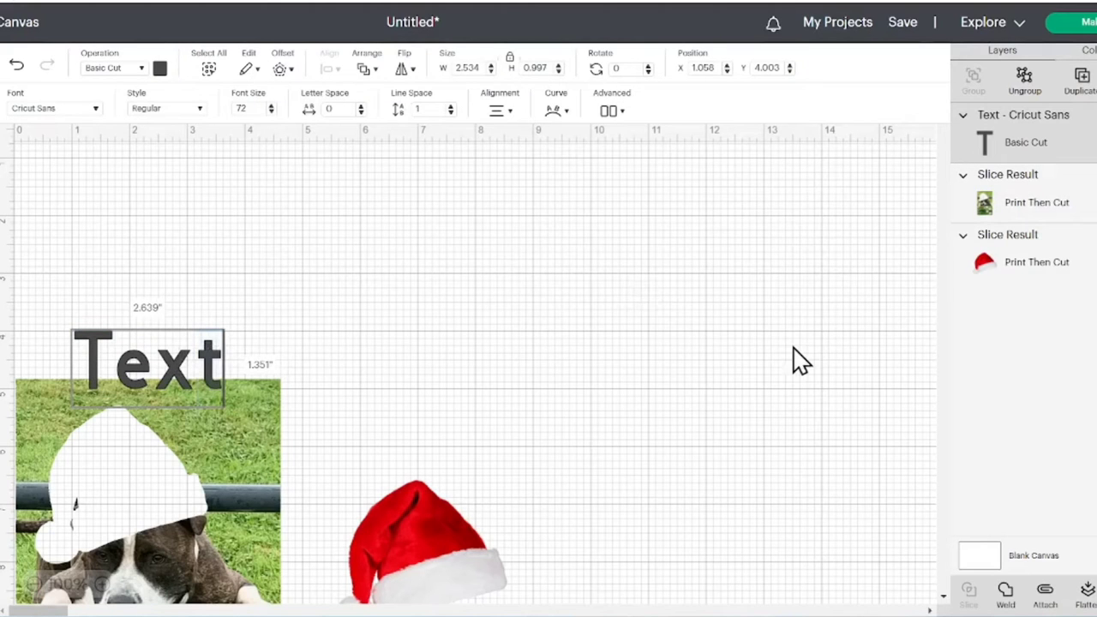
left_click(98, 113)
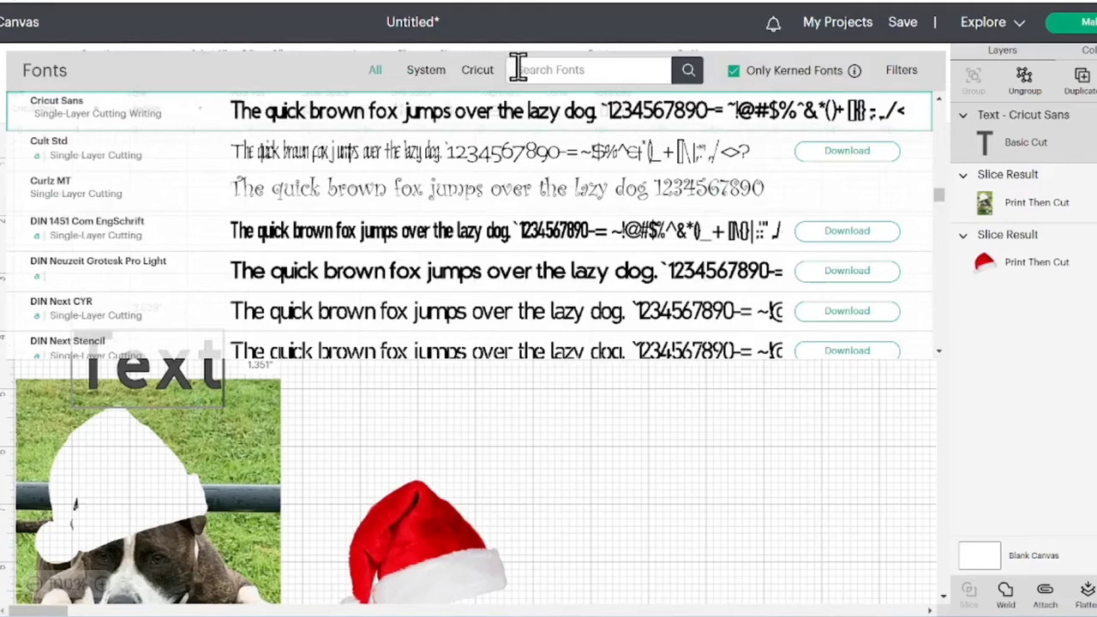
left_click(422, 74)
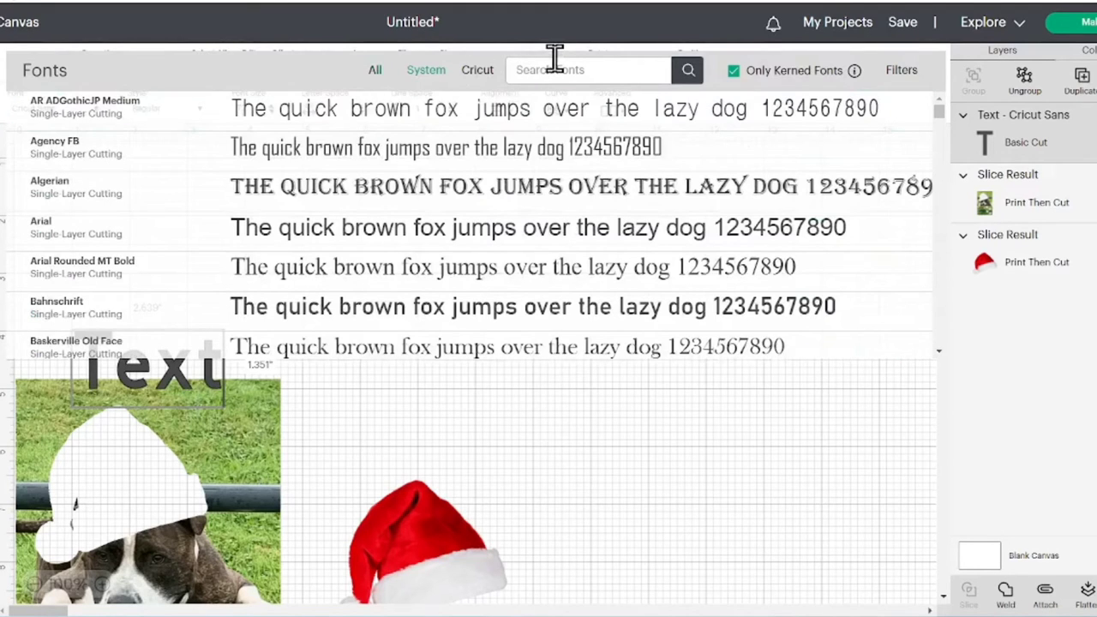
type("l")
left_click(689, 75)
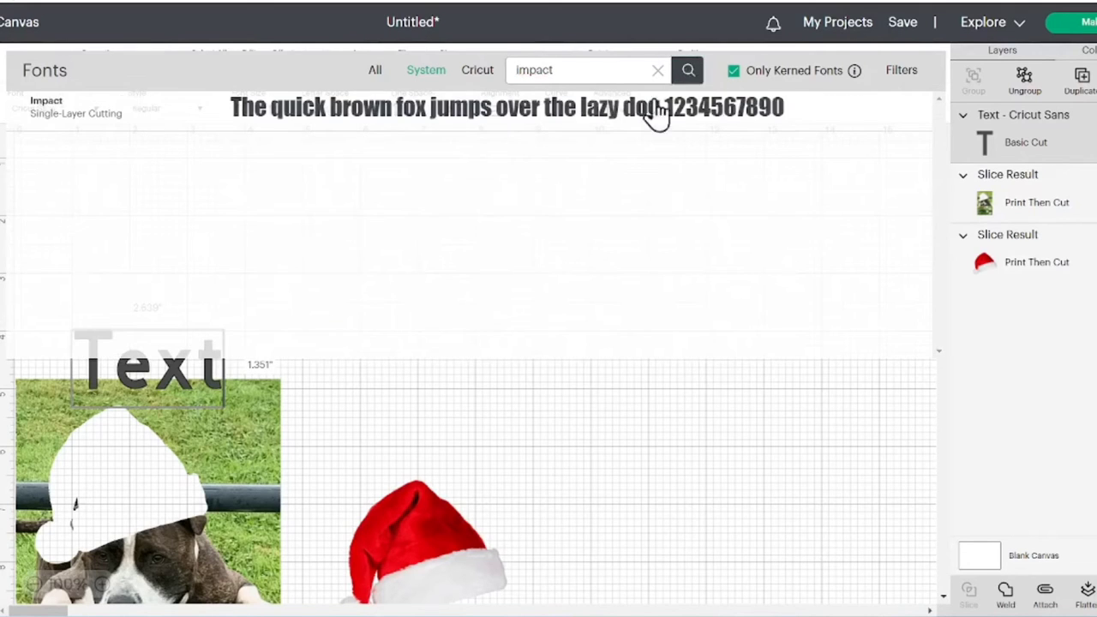
left_click(360, 127)
mouse_move(264, 362)
left_mouse_down()
mouse_move(301, 283)
mouse_move(511, 272)
left_mouse_up()
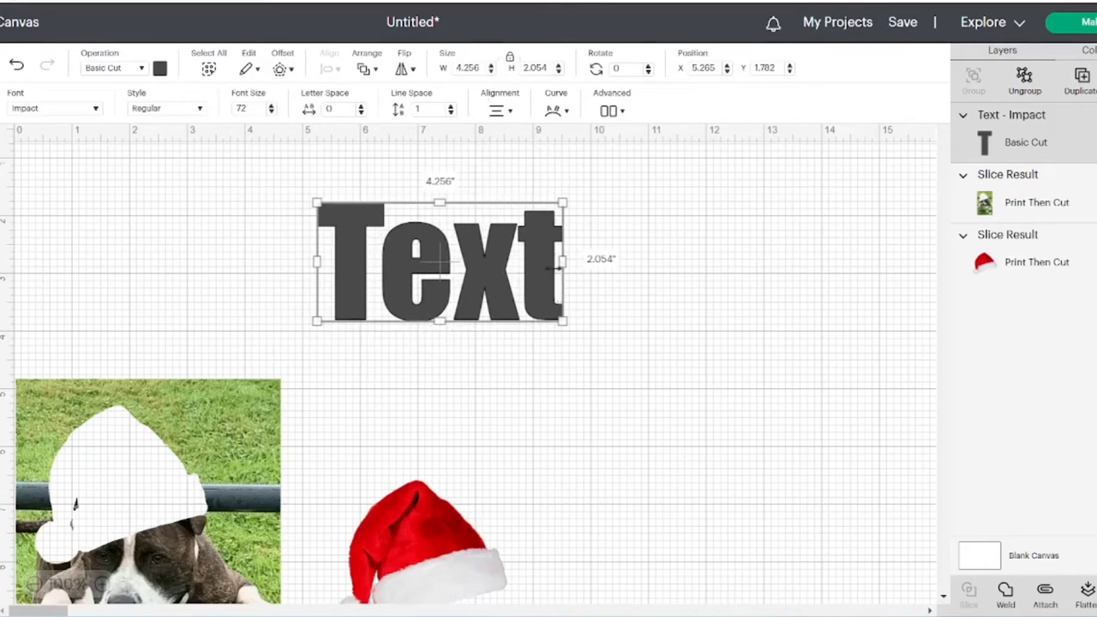
Replace the placeholder text with 'RANDOLPH' in capital letters
left_click_drag(551, 270, 583, 301)
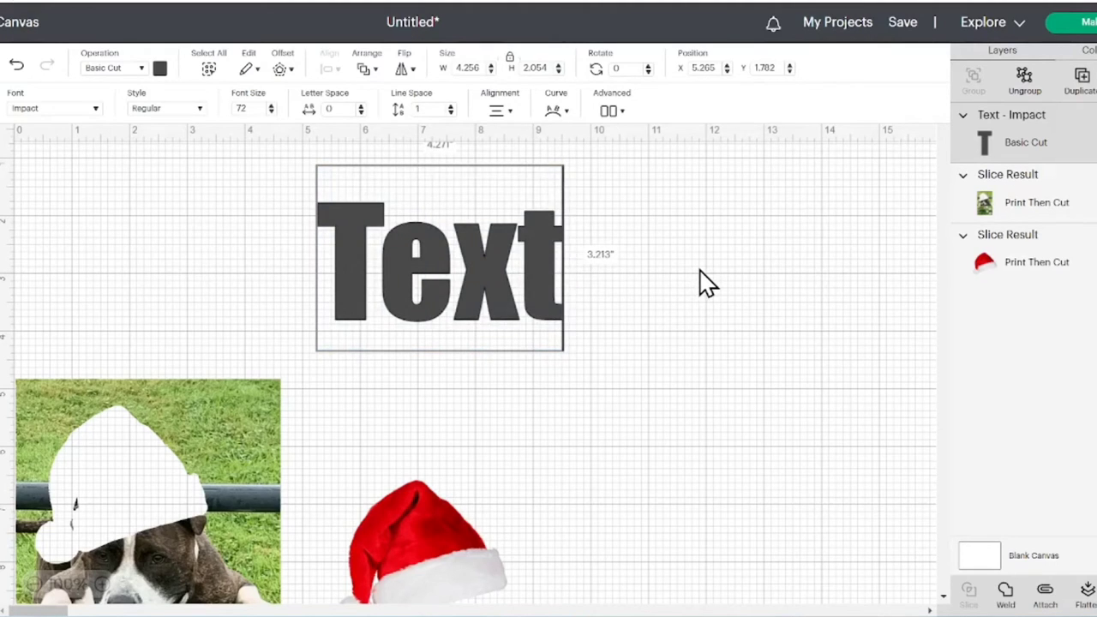
key("BackSpace")
key("BackSpace")
key("BackSpace")
key("BackSpace")
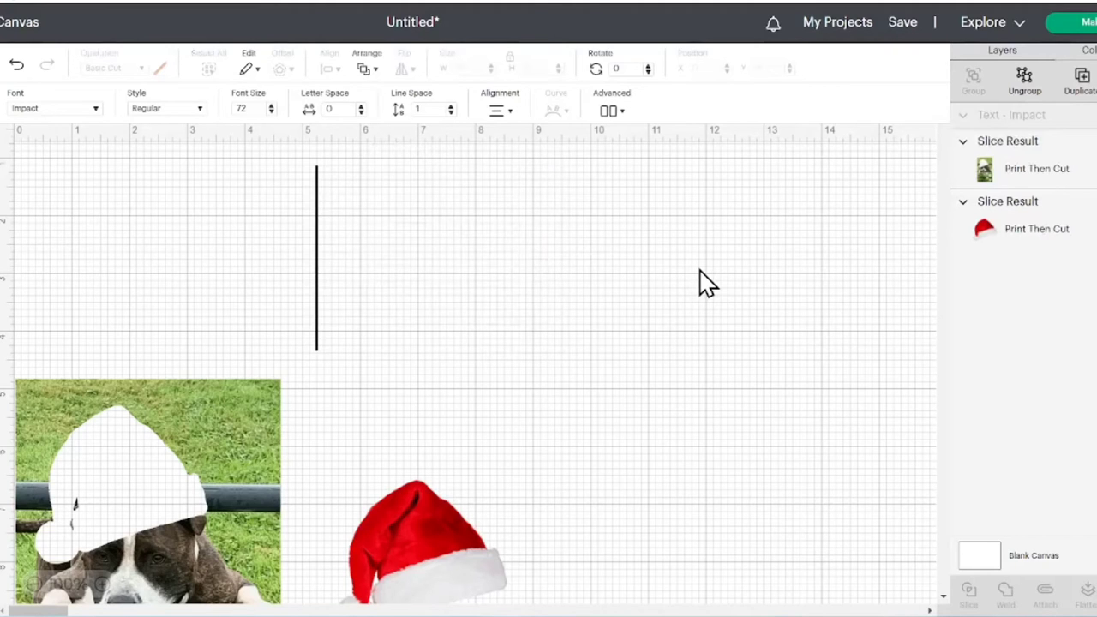
type("R")
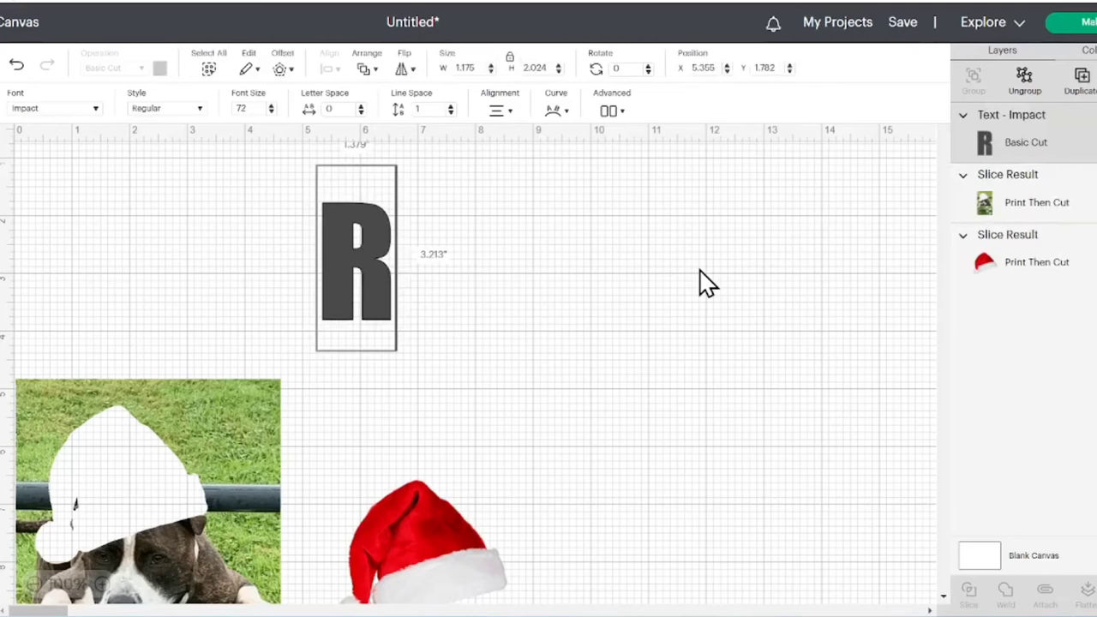
key("Caps_Lock")
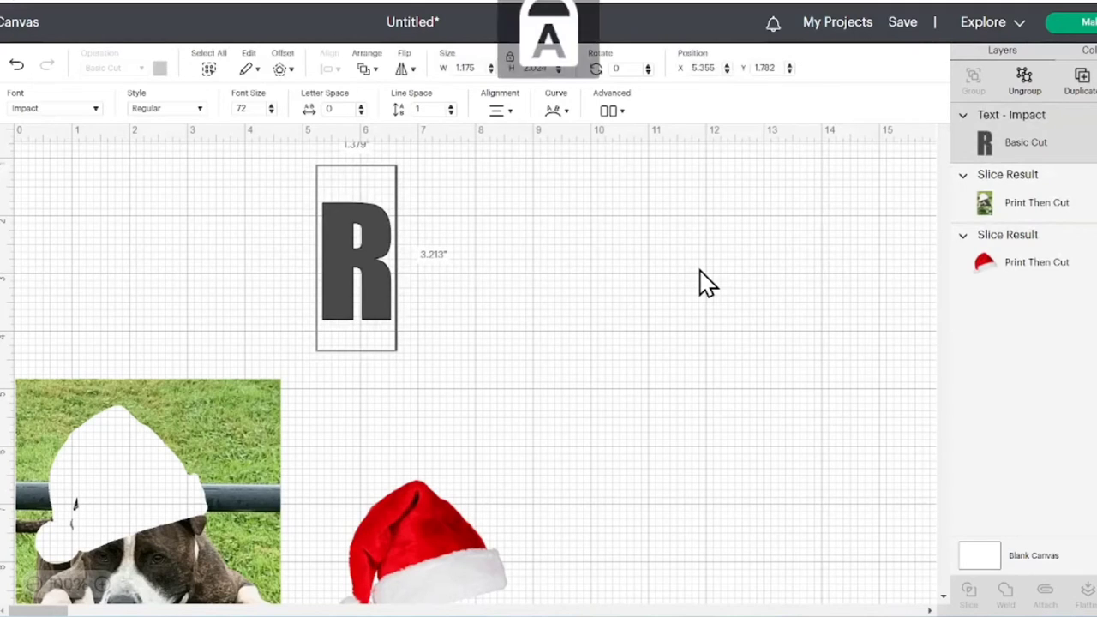
type("ANDOL")
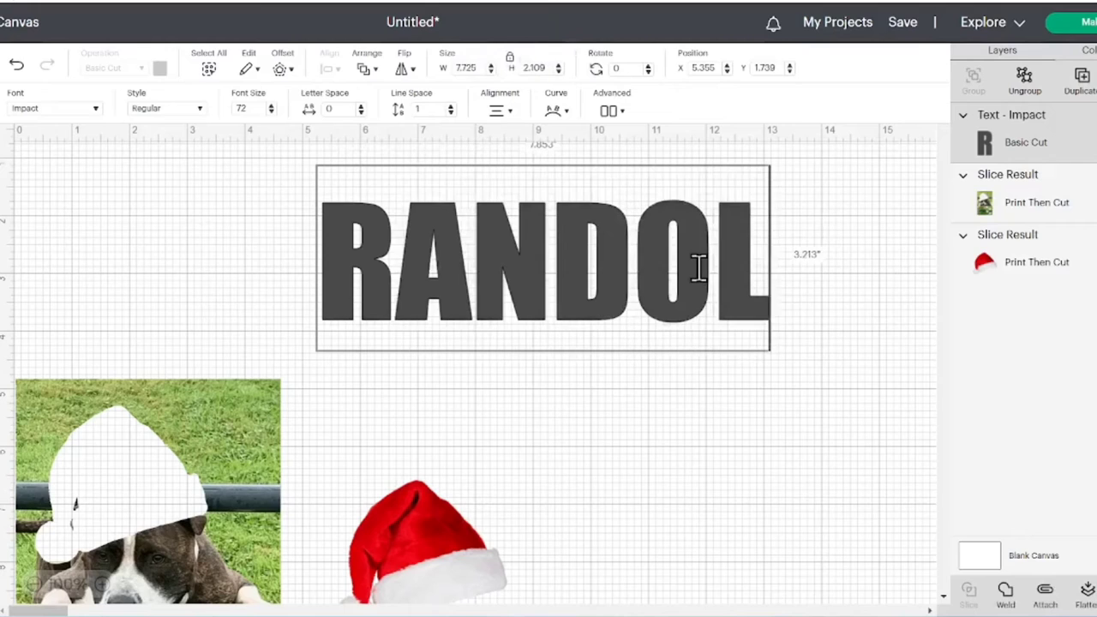
type("PH")
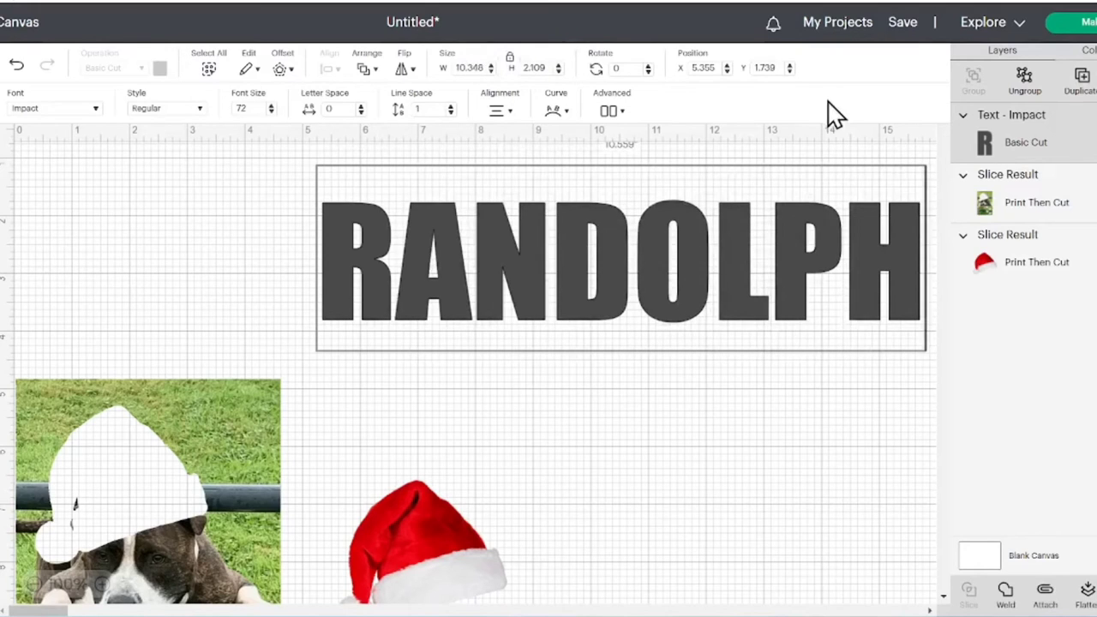
Resize the RANDOLPH text to 8 inches wide by 2 inches tall
left_click(486, 67)
type("8")
left_click(512, 58)
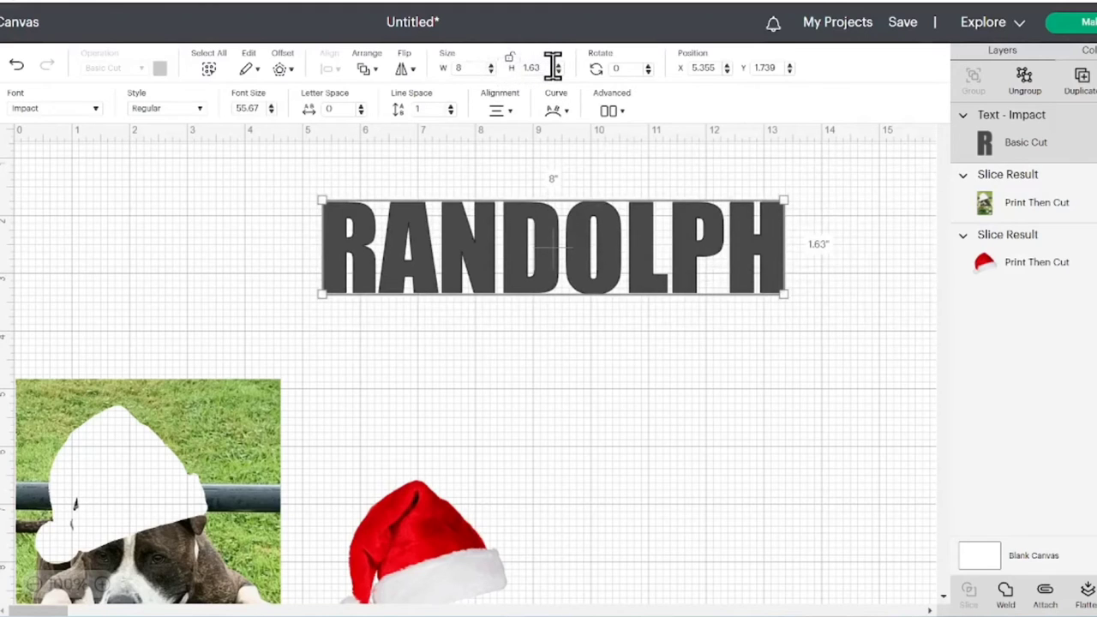
left_click(552, 67)
type("2")
key("Return")
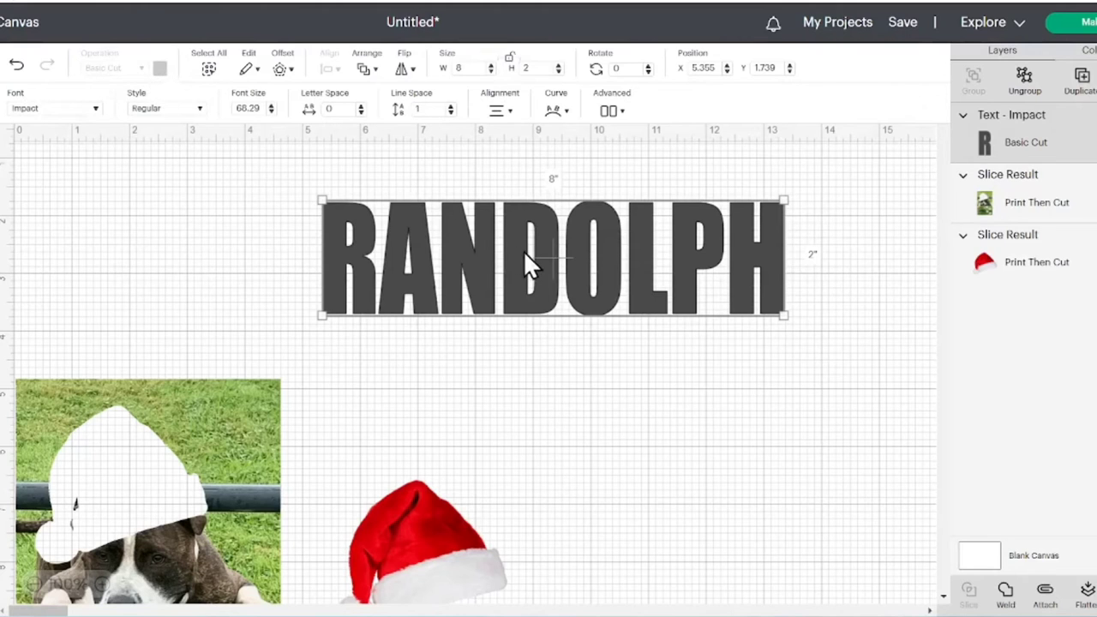
Drag the RANDOLPH text toward the left side of the canvas
left_click_drag(672, 257, 398, 238)
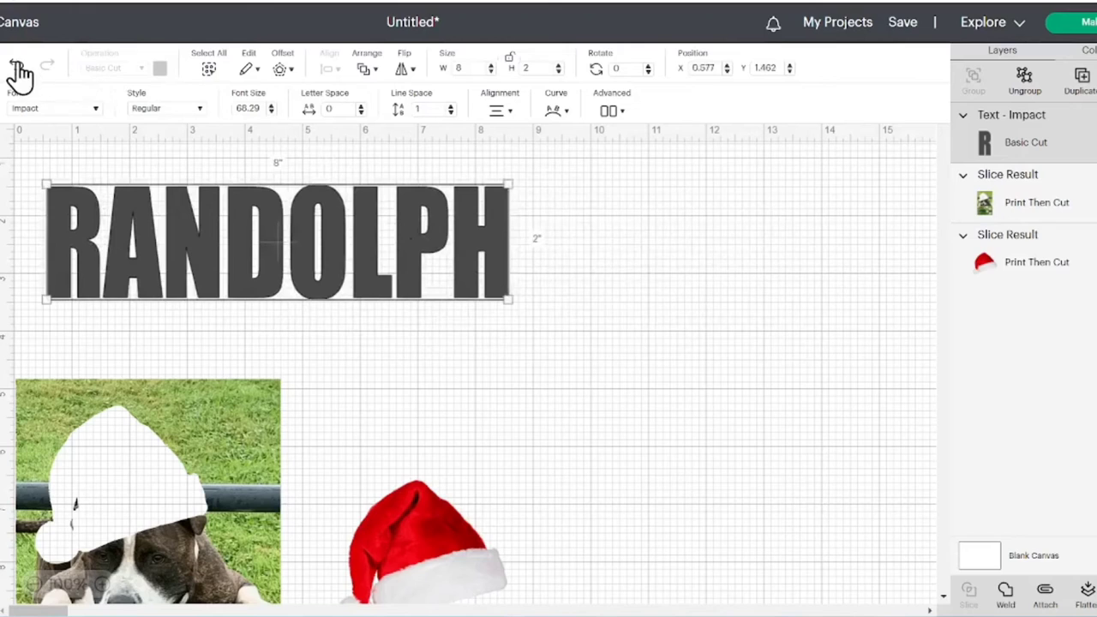
left_click(287, 217)
left_click(208, 72)
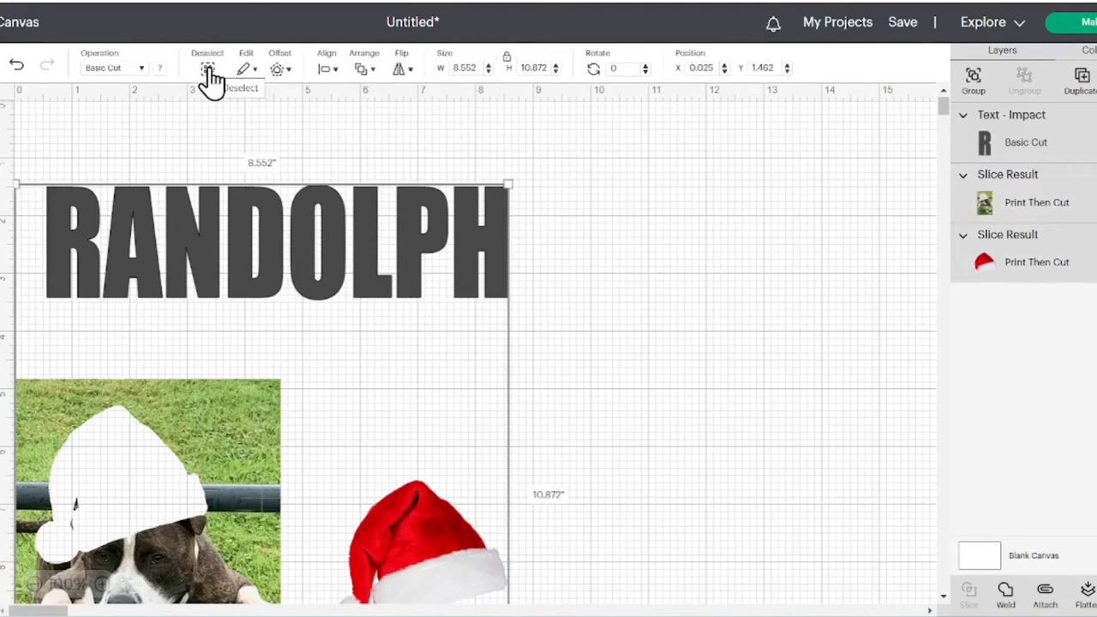
left_click(208, 72)
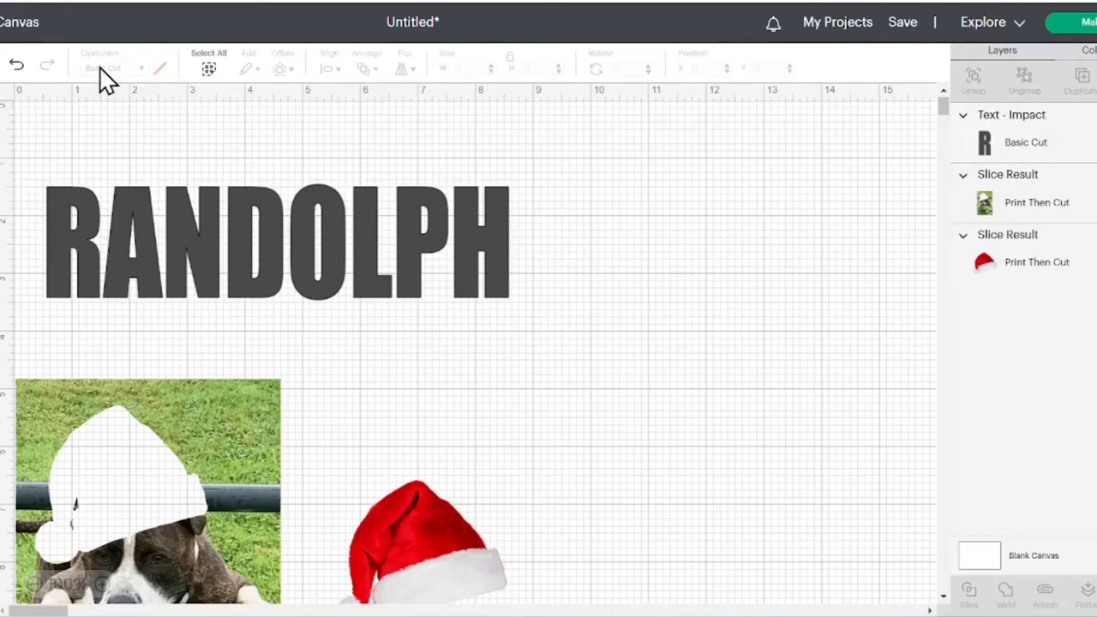
Colour the RANDOLPH text layer dark red
left_click(1025, 144)
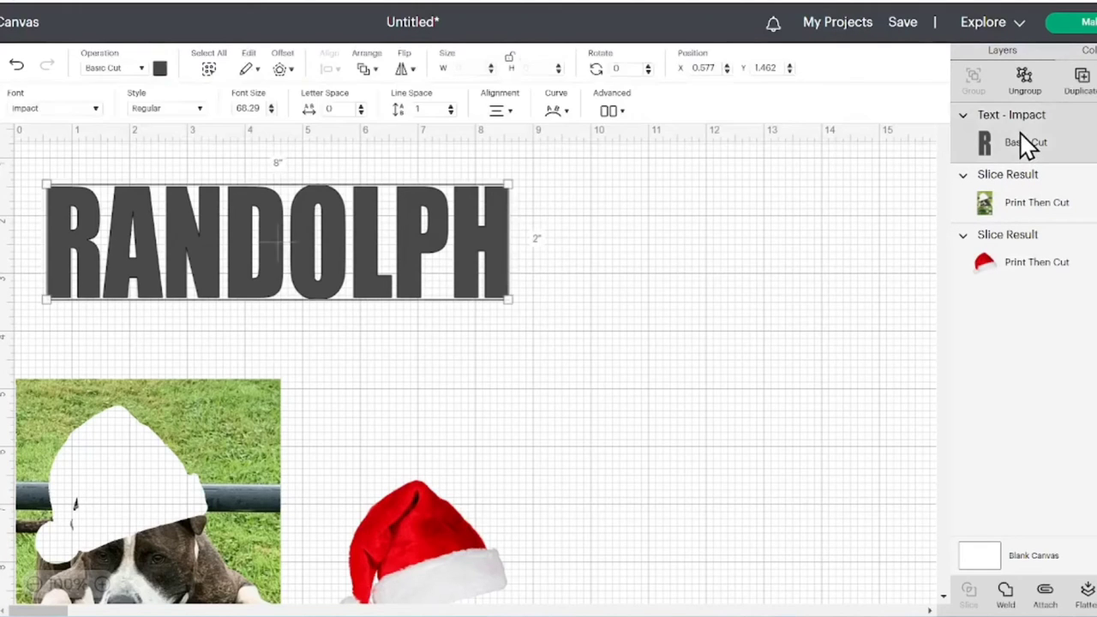
left_click(160, 70)
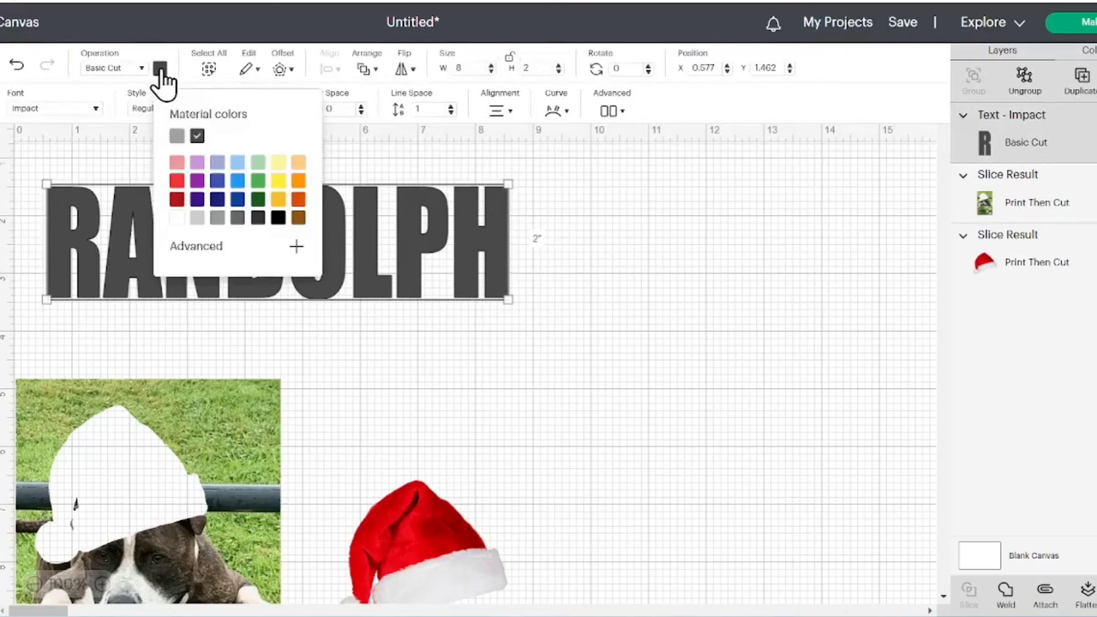
left_click(178, 197)
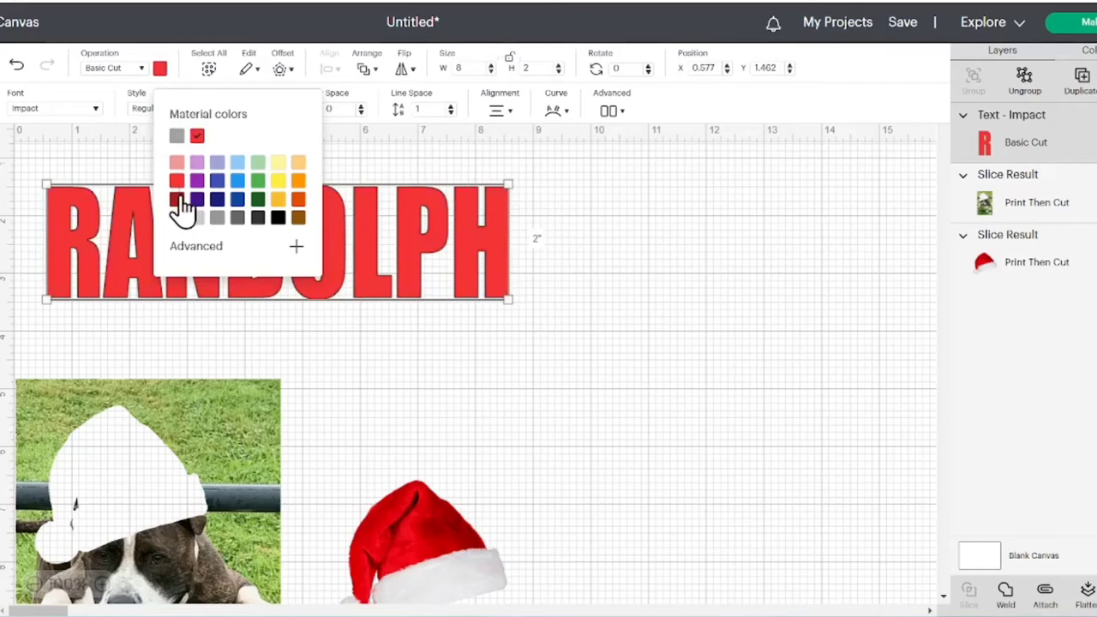
left_click(176, 203)
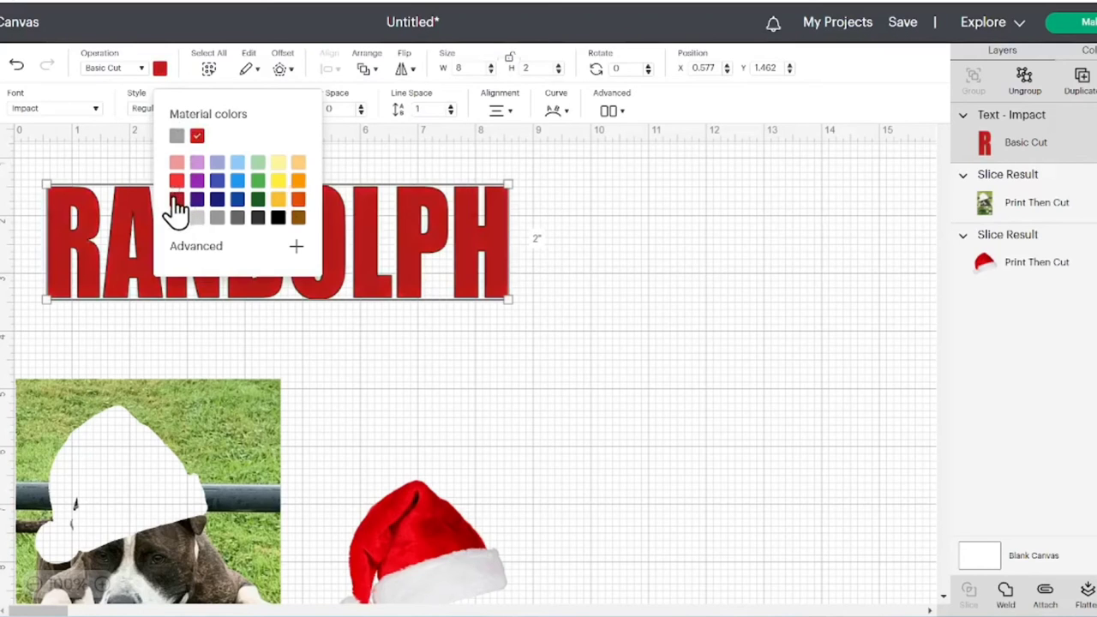
left_click(531, 248)
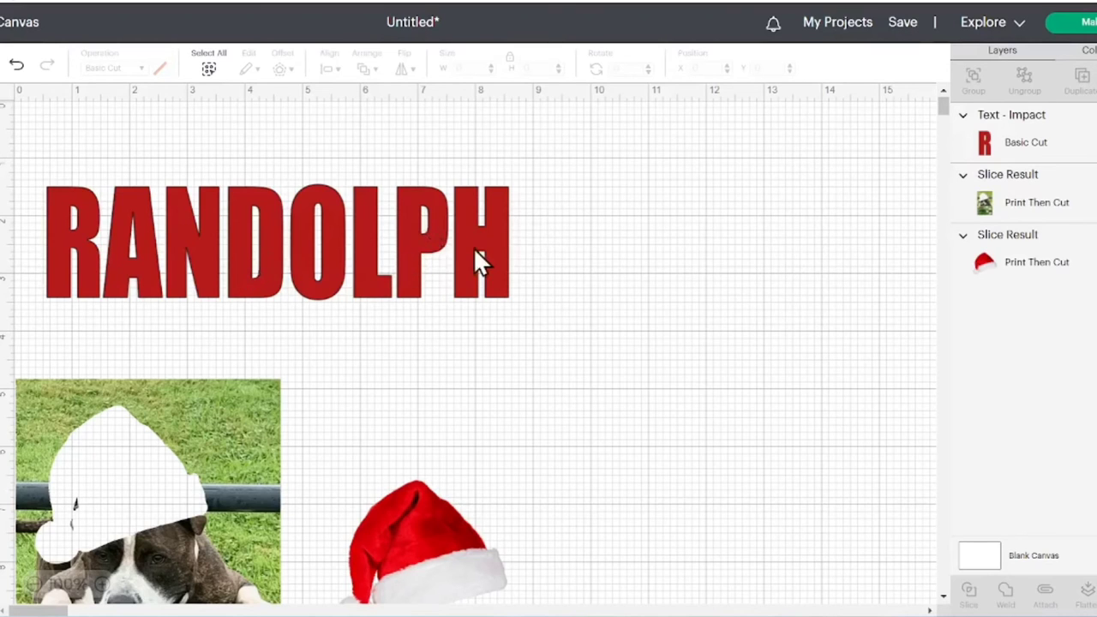
Position RANDOLPH at the upper left, just above the dog photo
left_click_drag(393, 244, 388, 245)
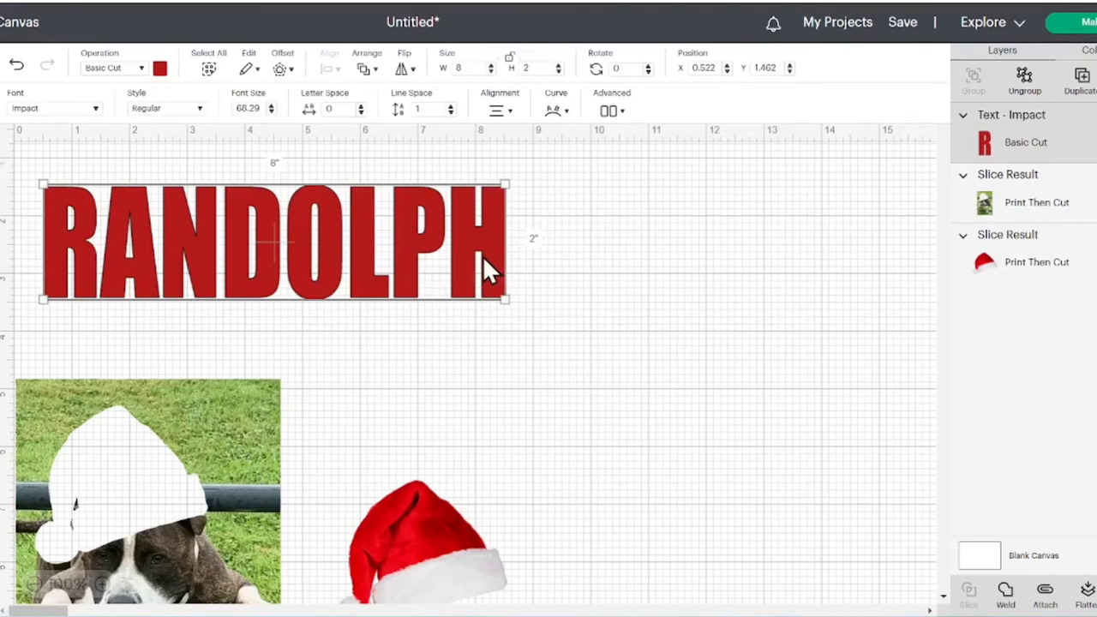
left_click_drag(467, 251, 491, 246)
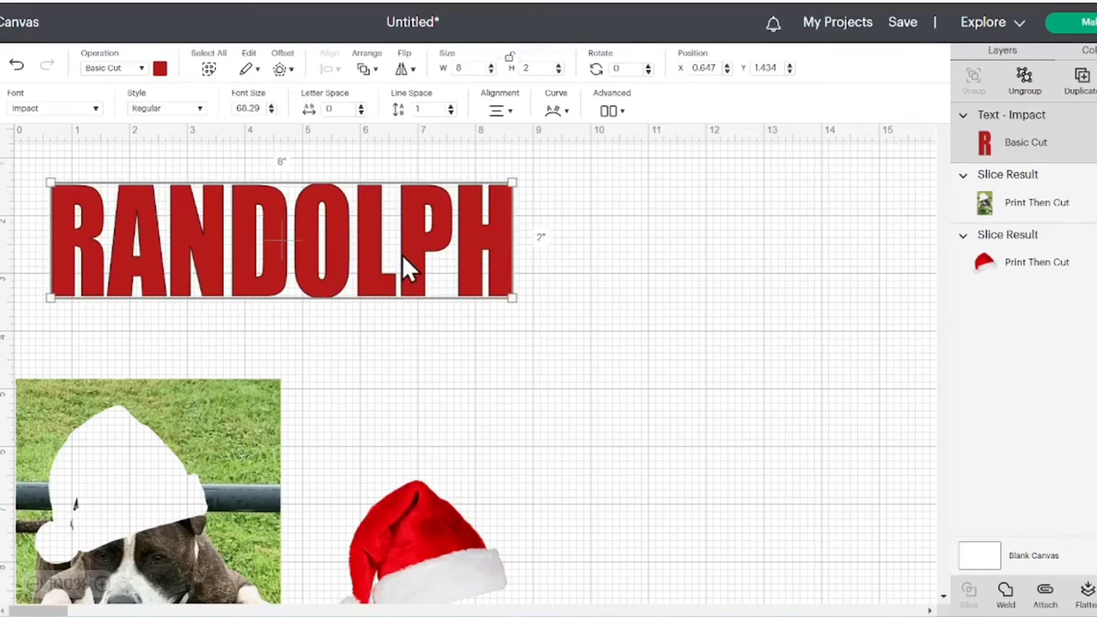
left_click_drag(420, 251, 414, 279)
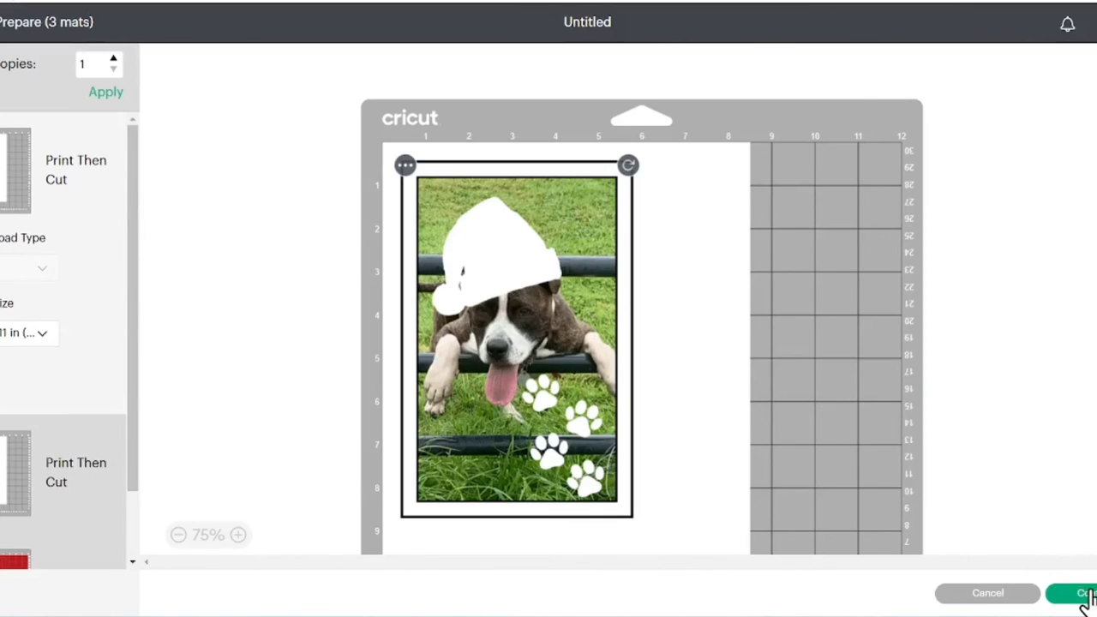
Continue from the Prepare mat preview to the Make screen
left_click(1081, 594)
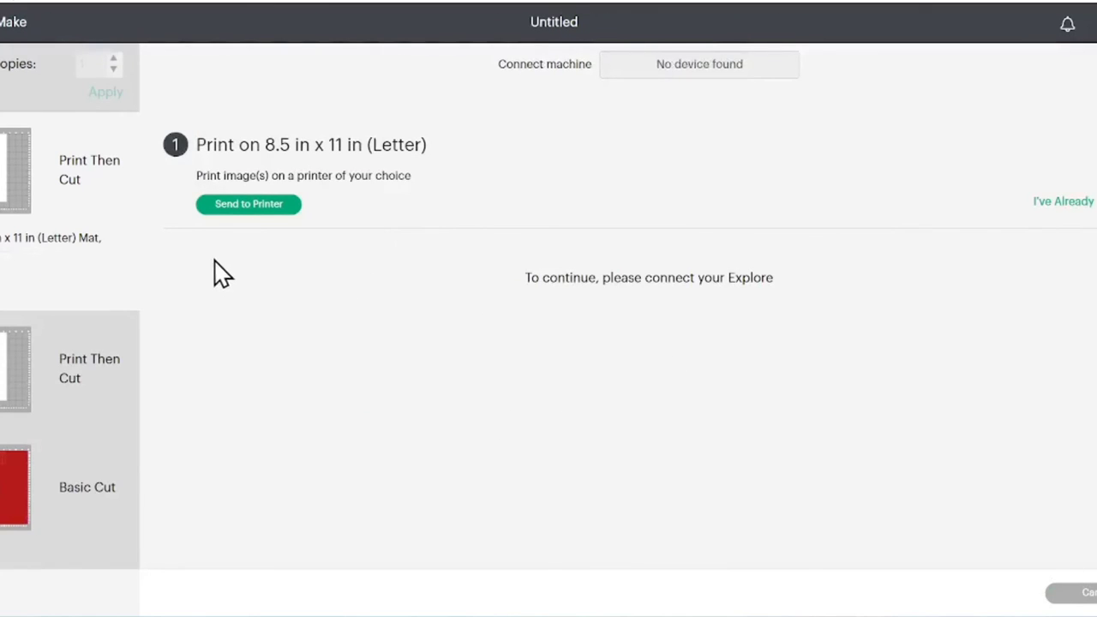
Send the first mat with the dog photo to the SAWGRASS SG400 RPCS-R and print
left_click(231, 206)
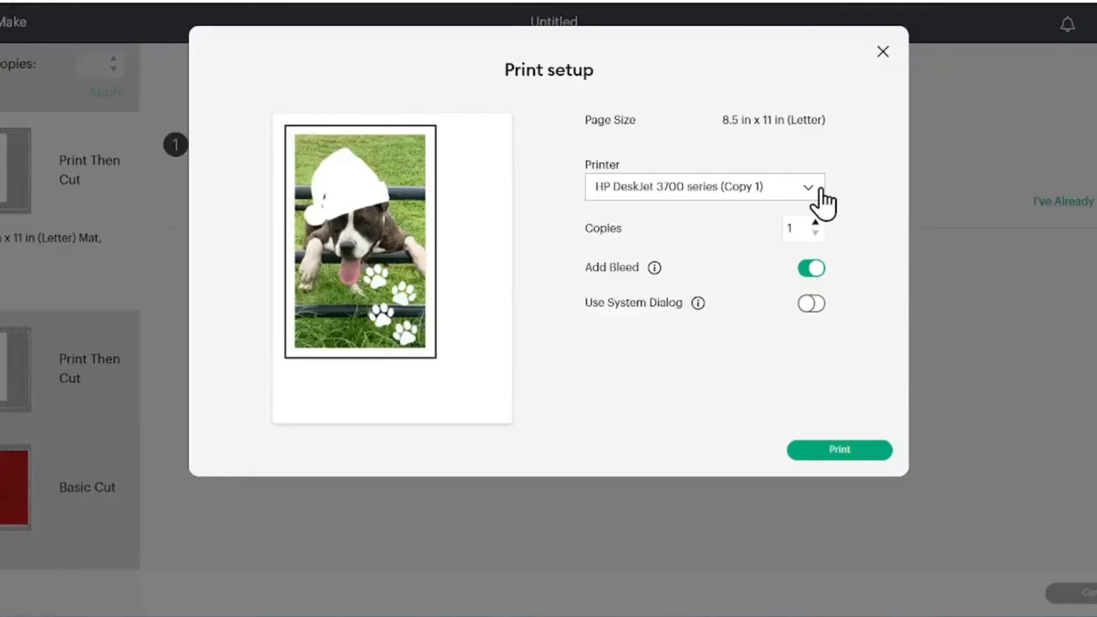
left_click(822, 202)
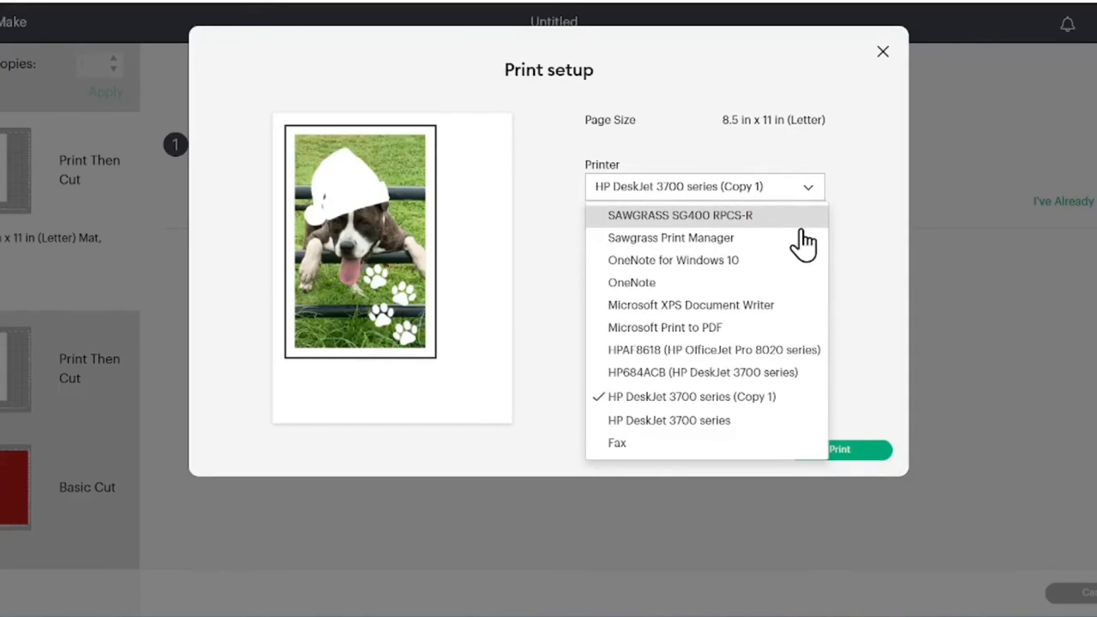
left_click(801, 222)
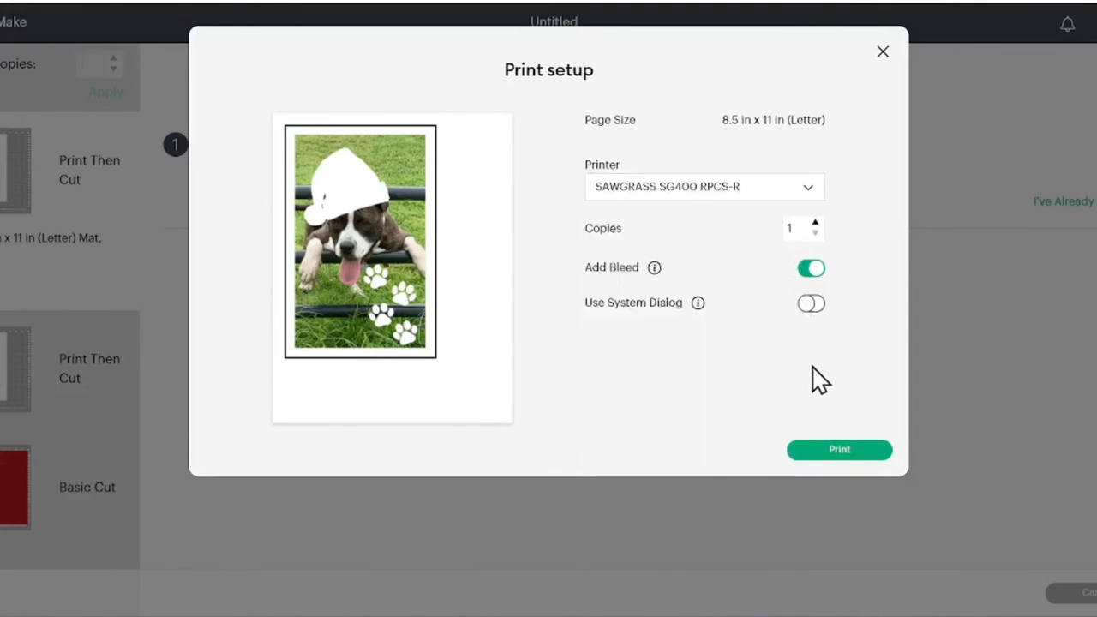
left_click(863, 450)
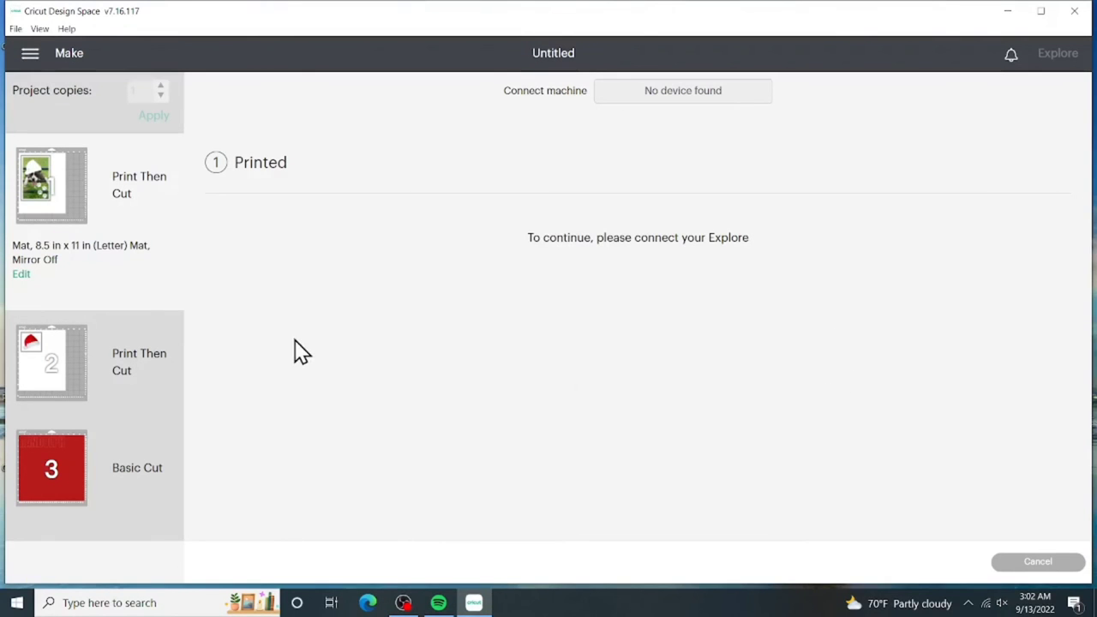
Select mat 2 and print the Santa hat on the SAWGRASS SG400 RPCS-R
left_click(47, 366)
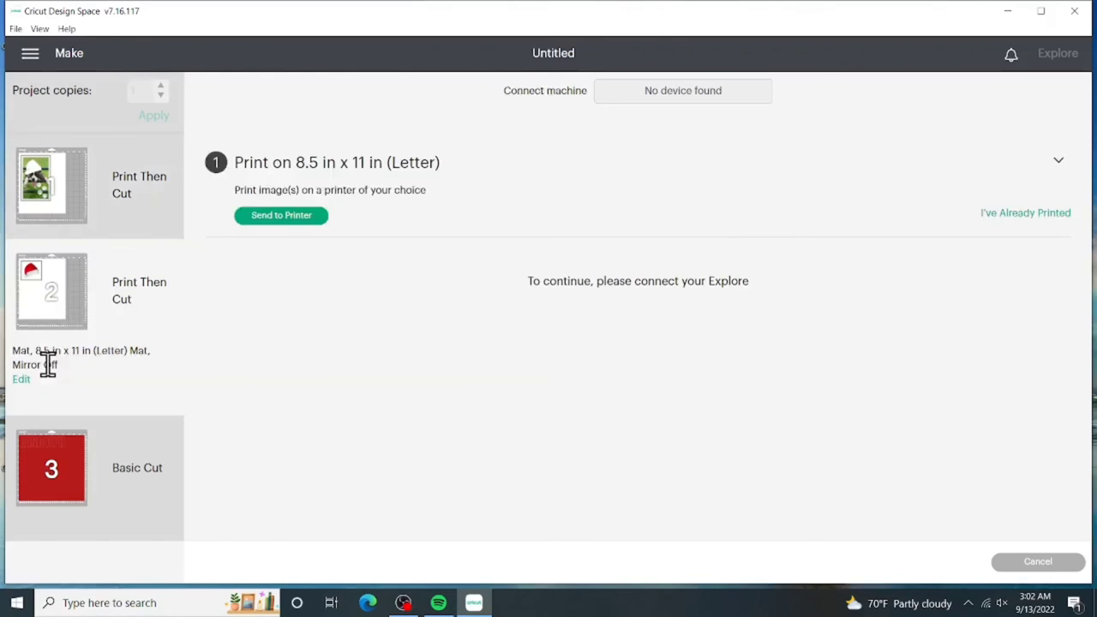
left_click(280, 224)
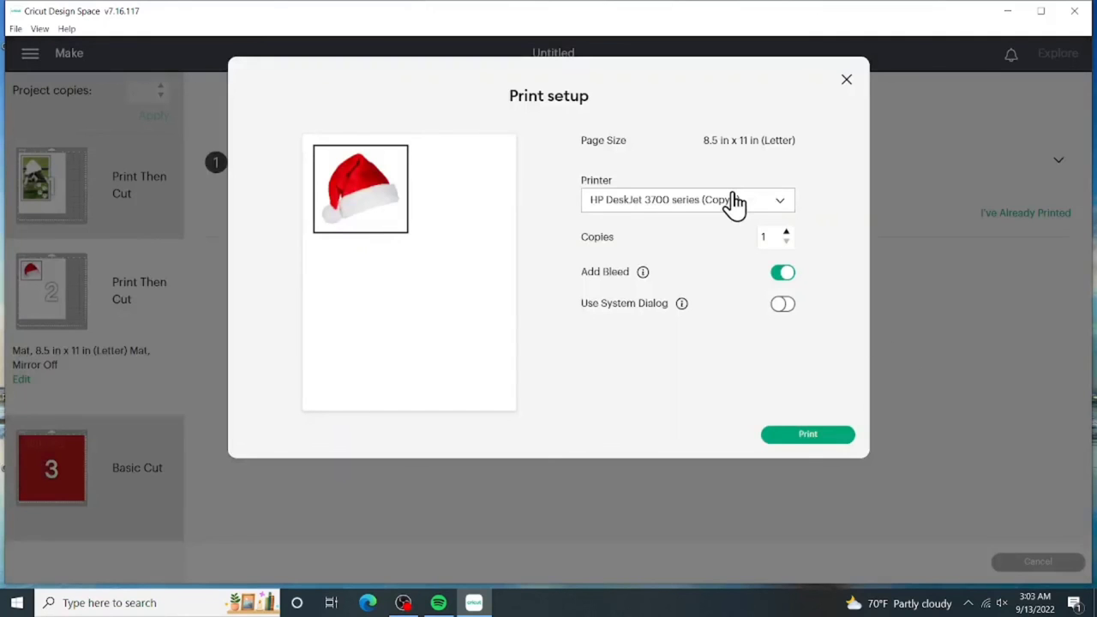
left_click(732, 202)
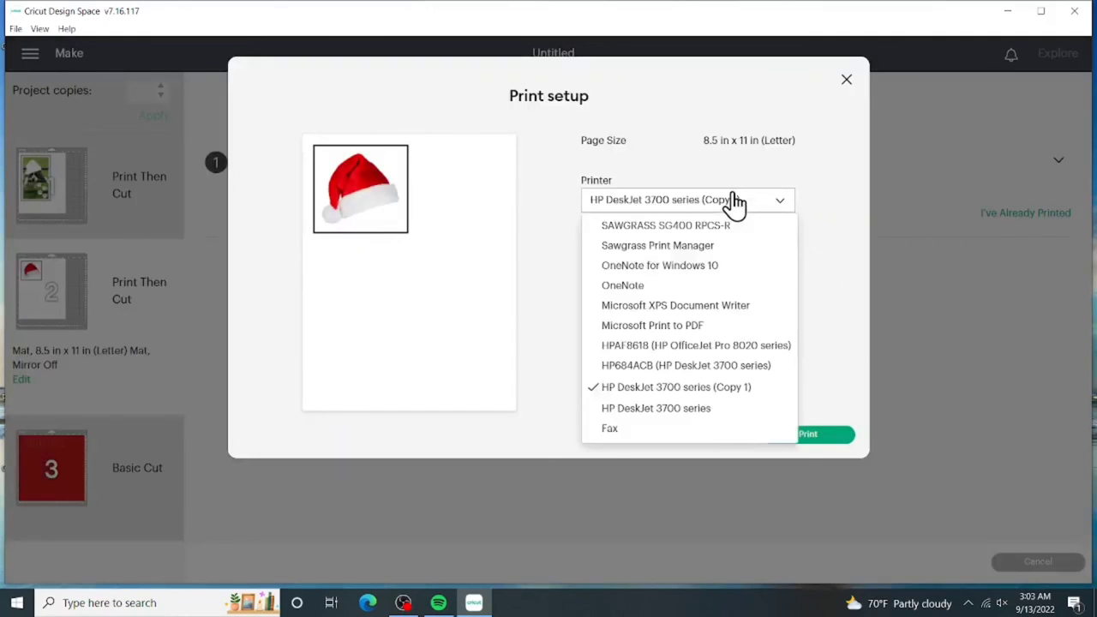
left_click(728, 225)
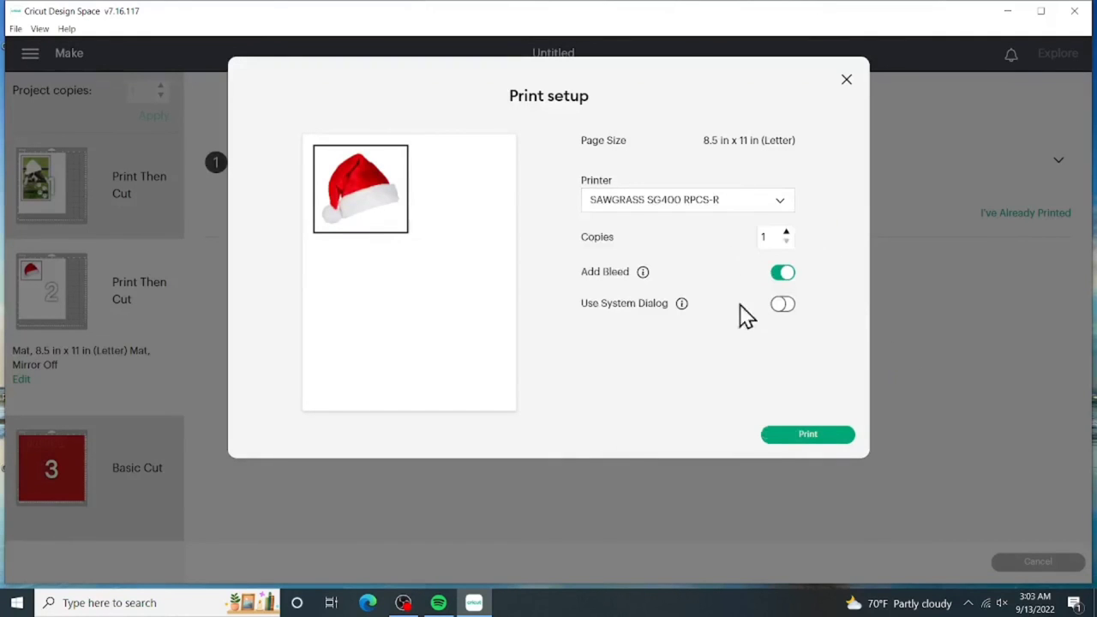
left_click(807, 435)
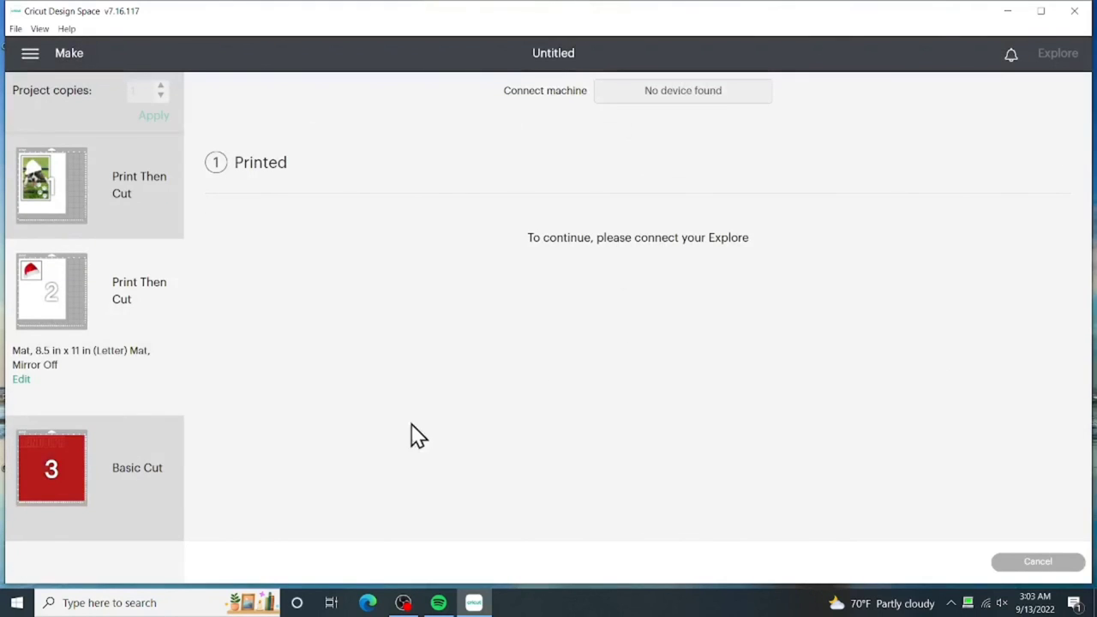
Select mat 3, the red 12 x 12 in Basic Cut mat for RANDOLPH
left_click(127, 459)
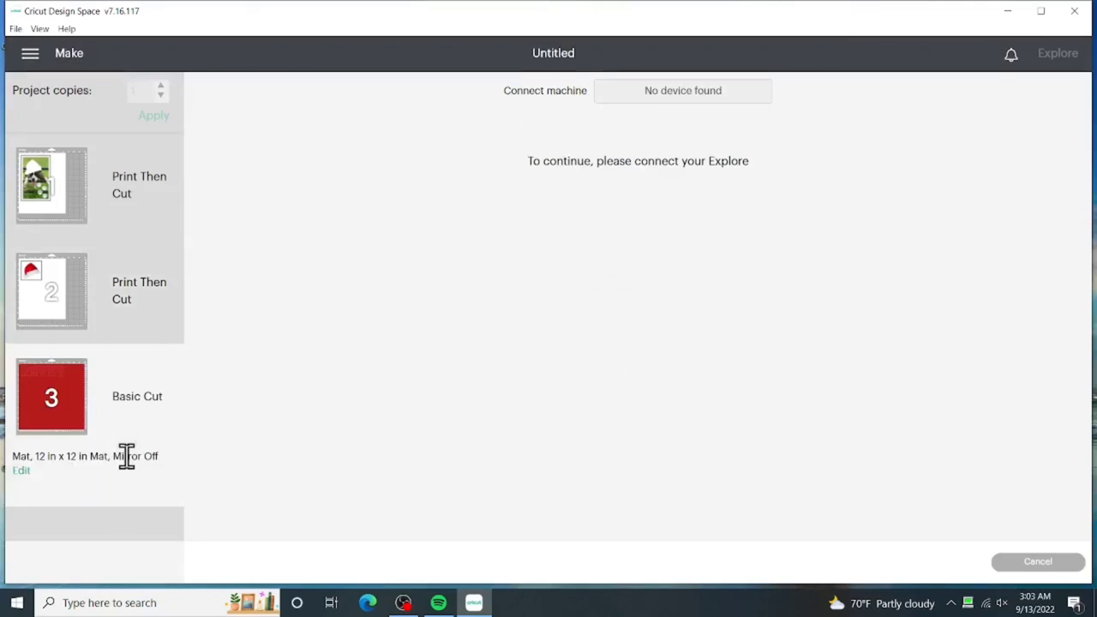